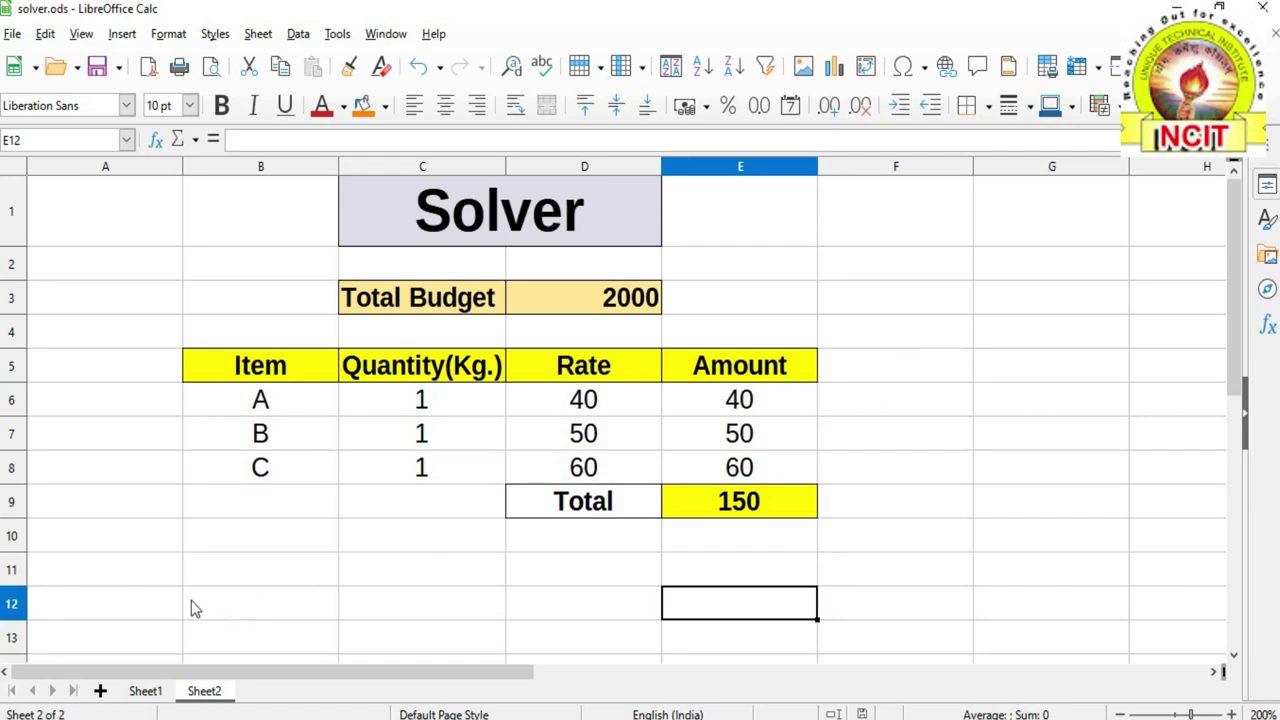
- On Sheet1, total the three numbers by entering =SUM(D5:D7) in cell D8 beside Total Sum
left_click(153, 692)
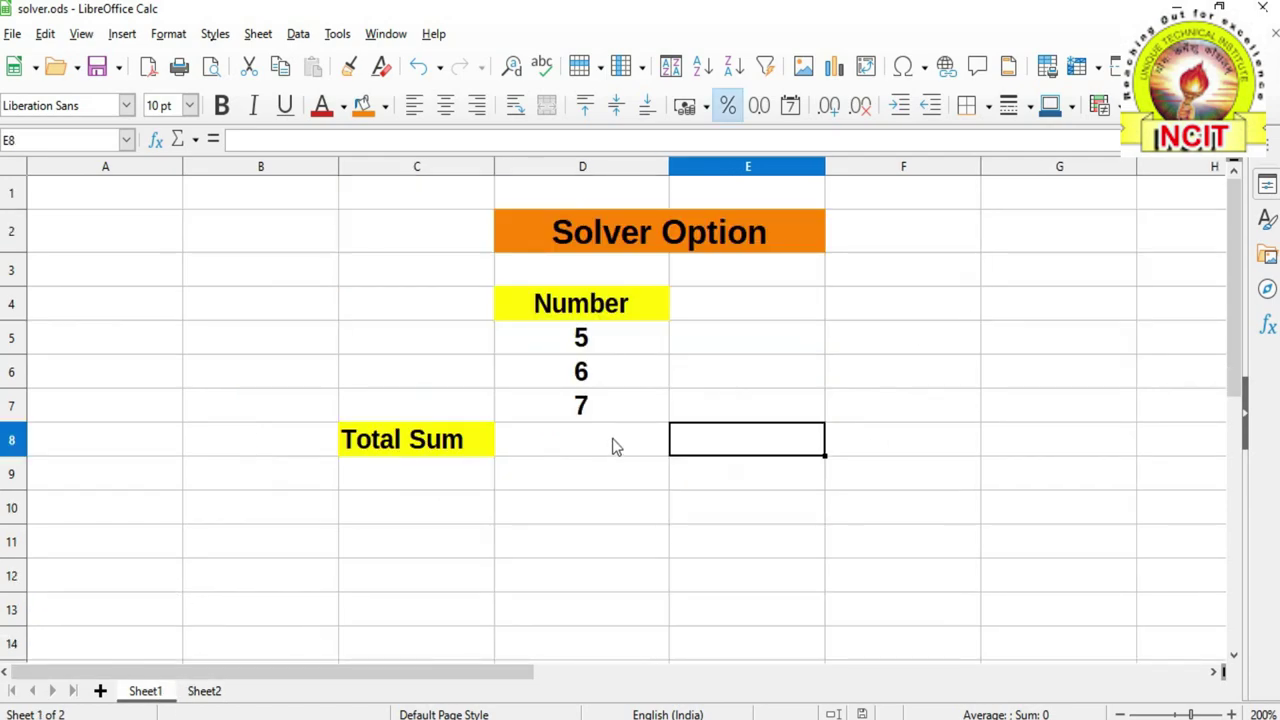
left_click(608, 338)
left_click(601, 380)
left_click(599, 408)
left_click(600, 442)
type("=sum")
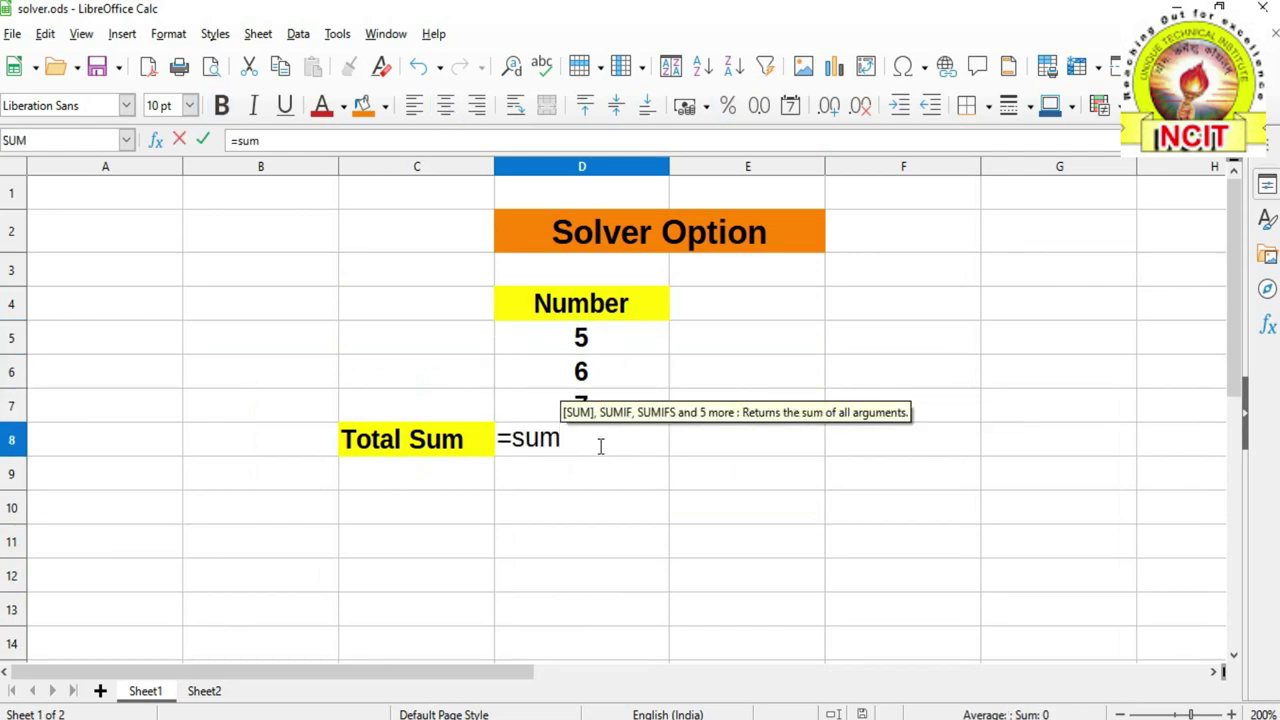
type("(")
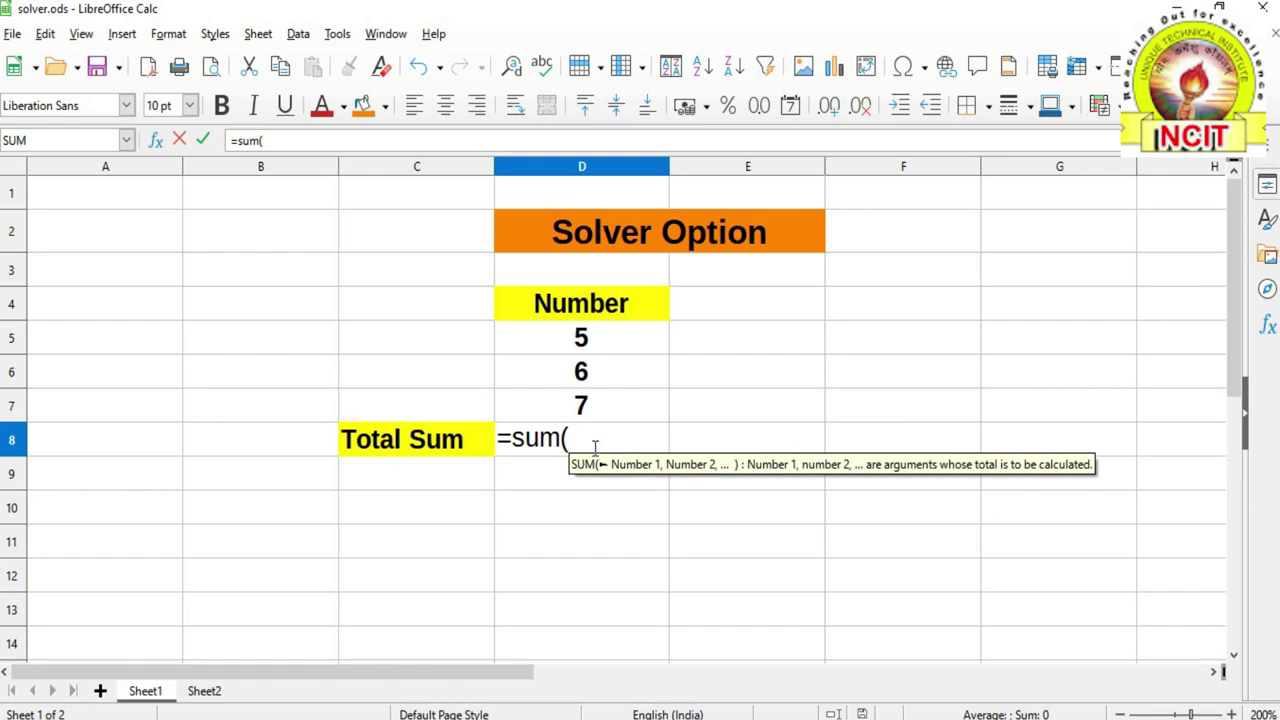
left_click_drag(600, 352, 603, 410)
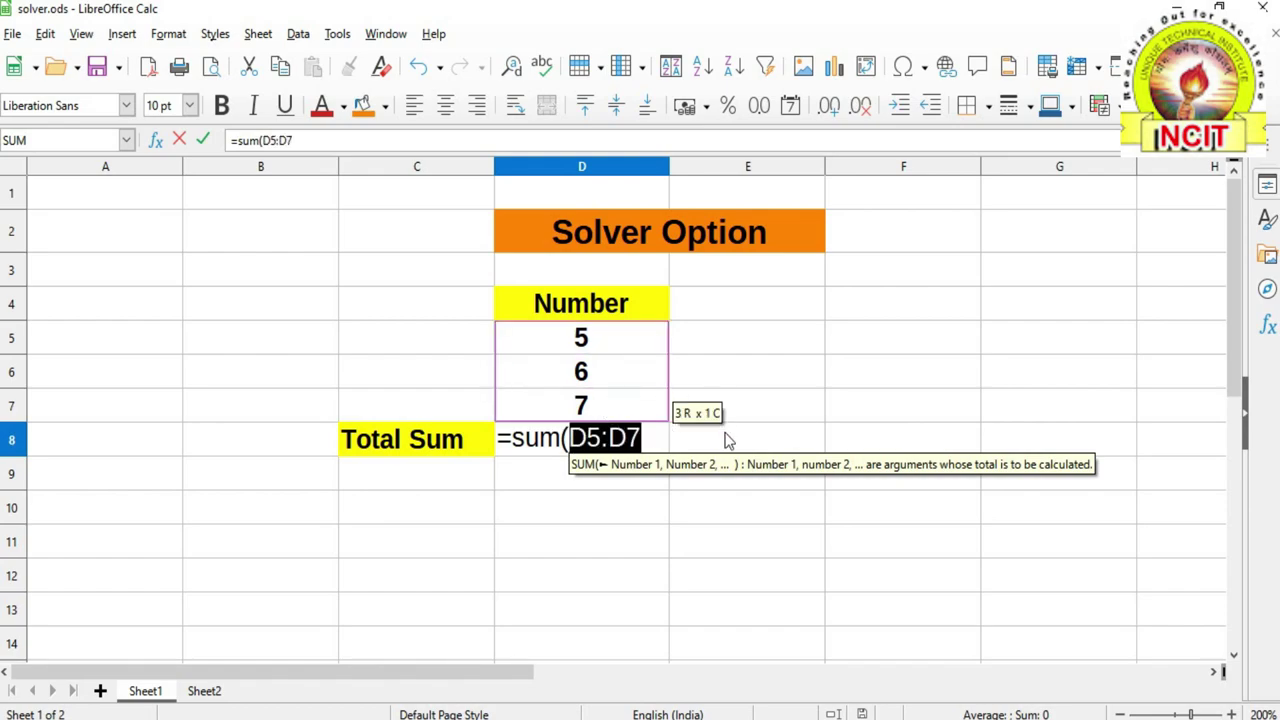
type(")")
key("Return")
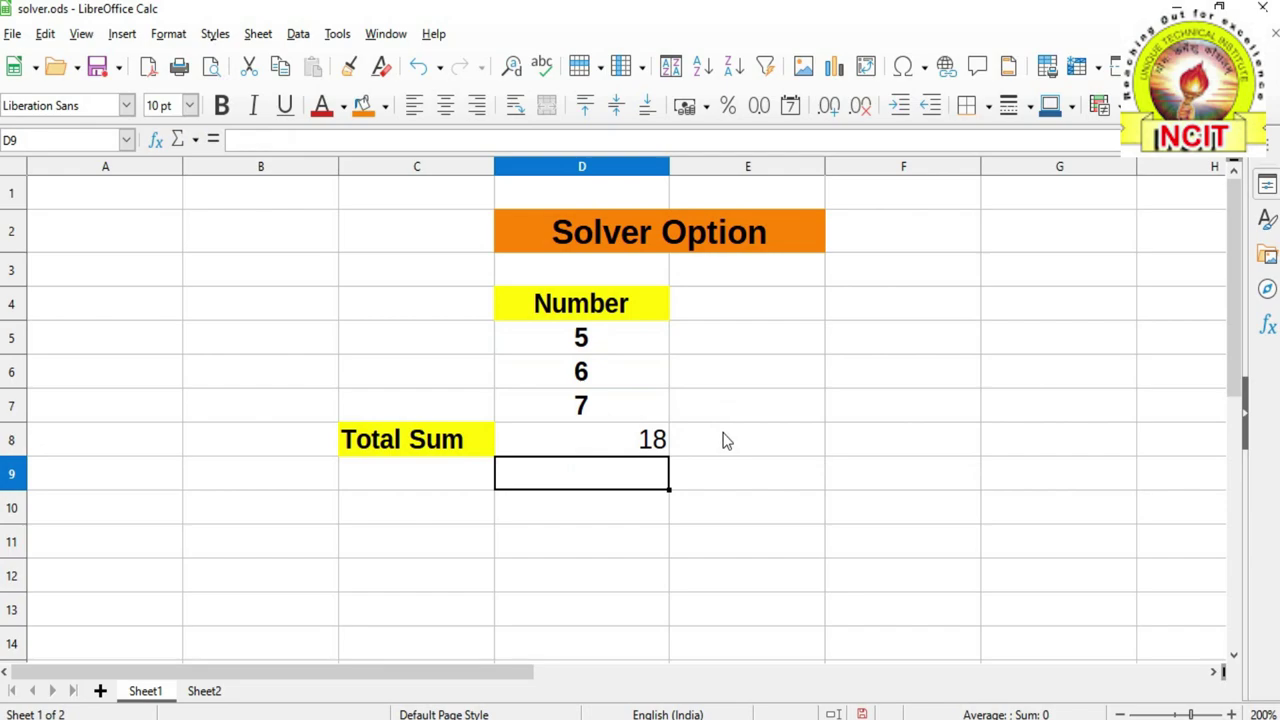
- Centre the Total Sum result in cell D8 and make it bold
left_click(563, 439)
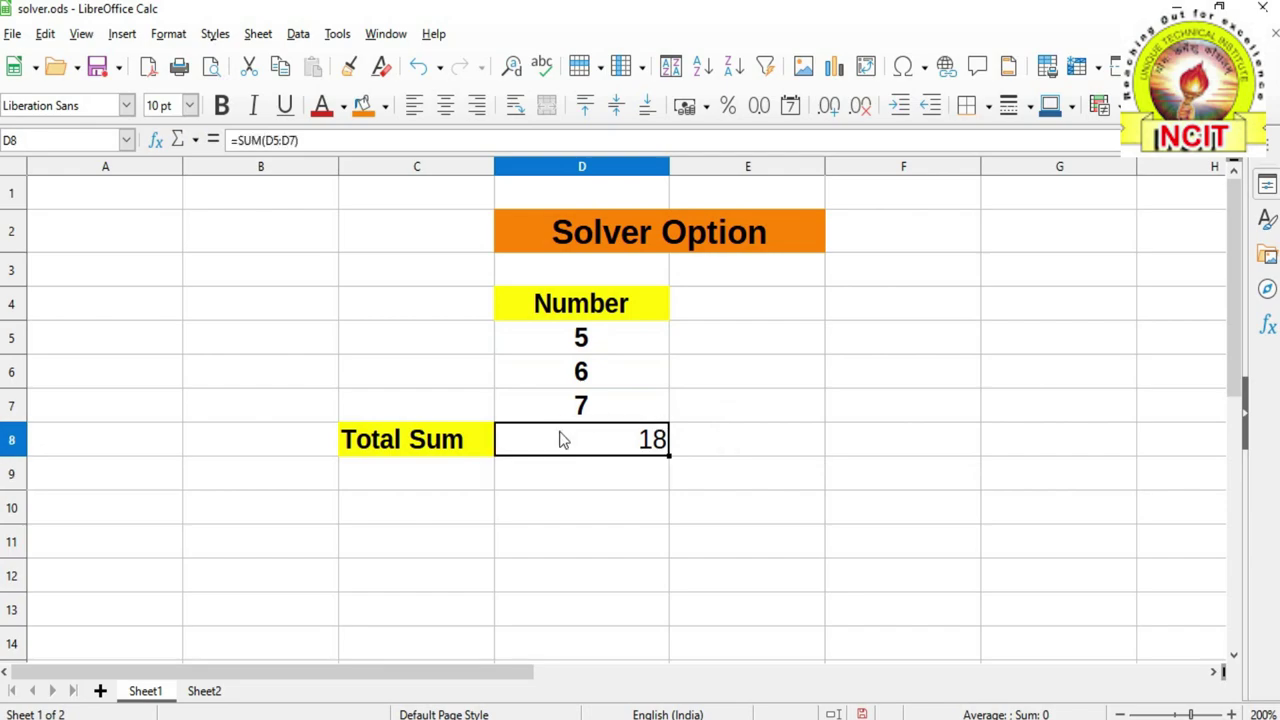
left_click(447, 106)
left_click(231, 108)
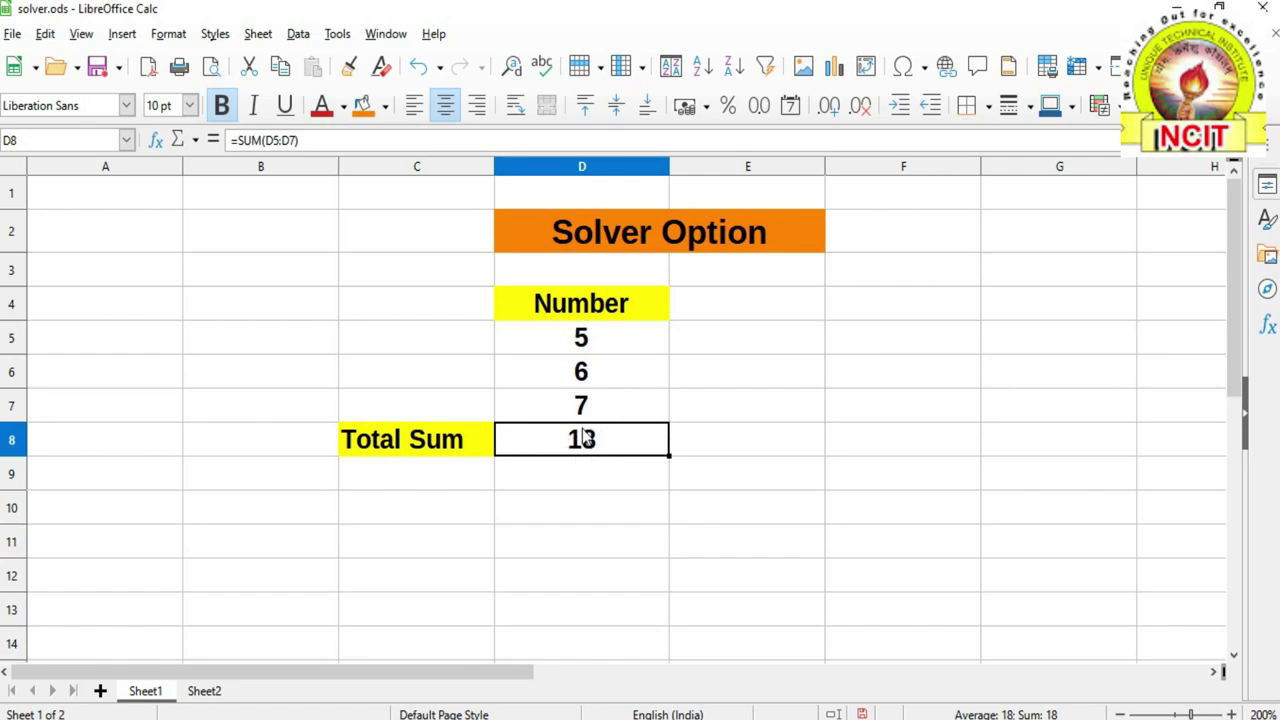
- Open the Solver and set its target cell to the Total Sum result, $D$8
left_click(588, 372)
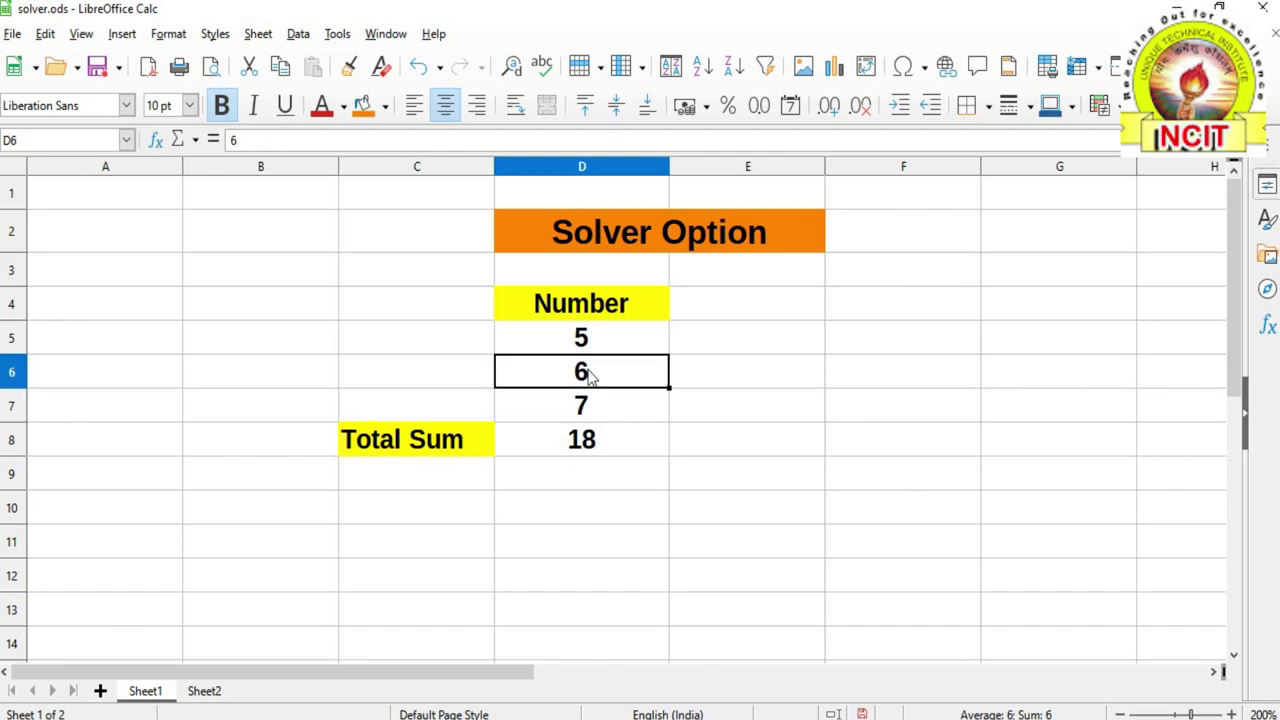
left_click(590, 343)
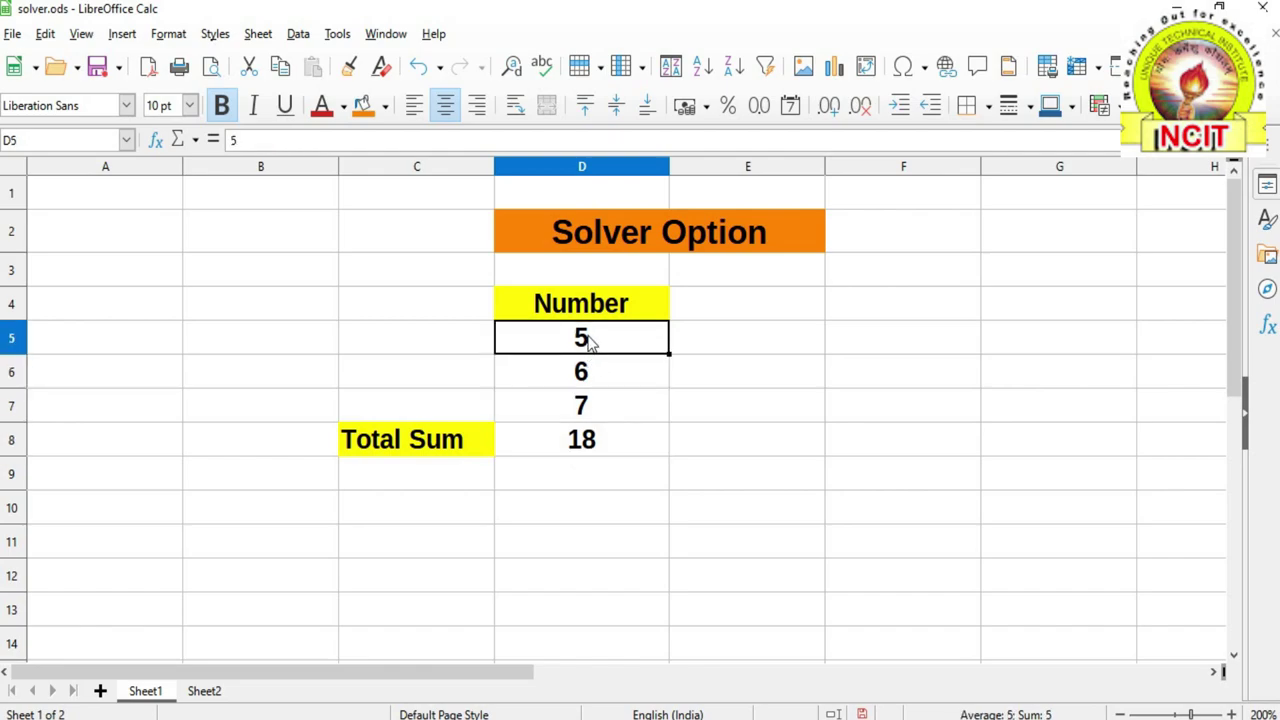
left_click(588, 443)
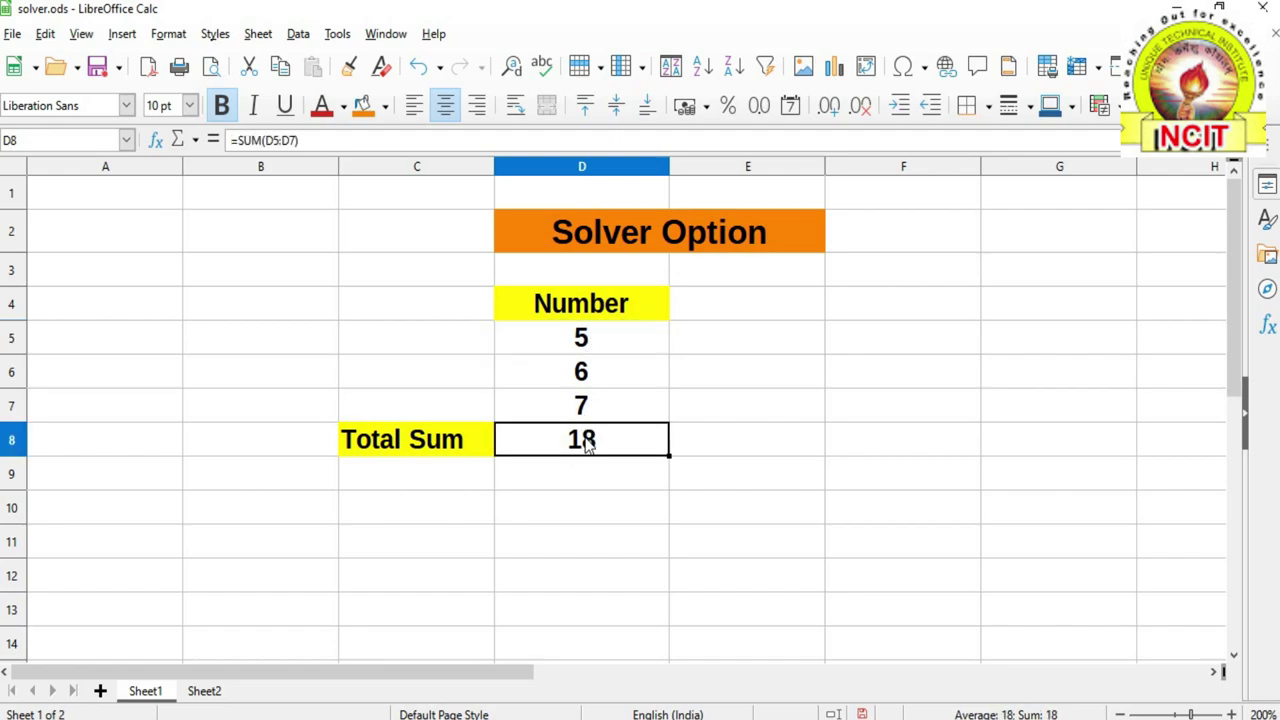
left_click(337, 35)
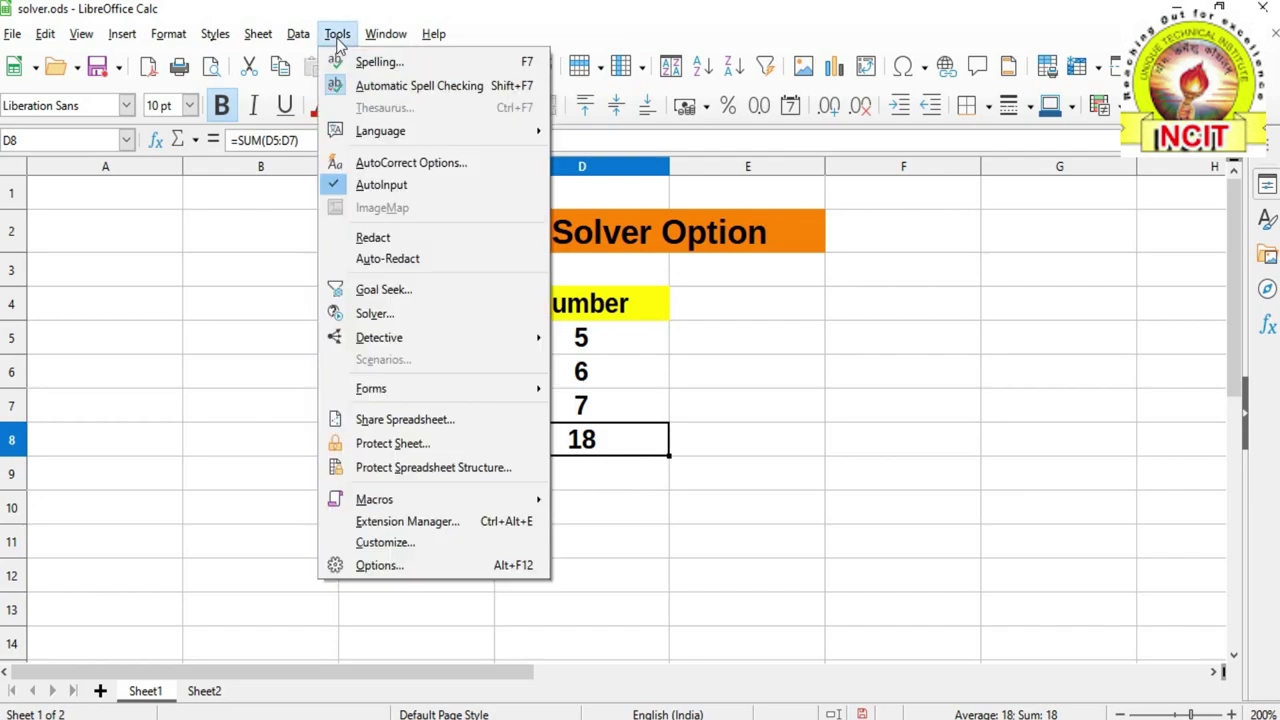
left_click(385, 314)
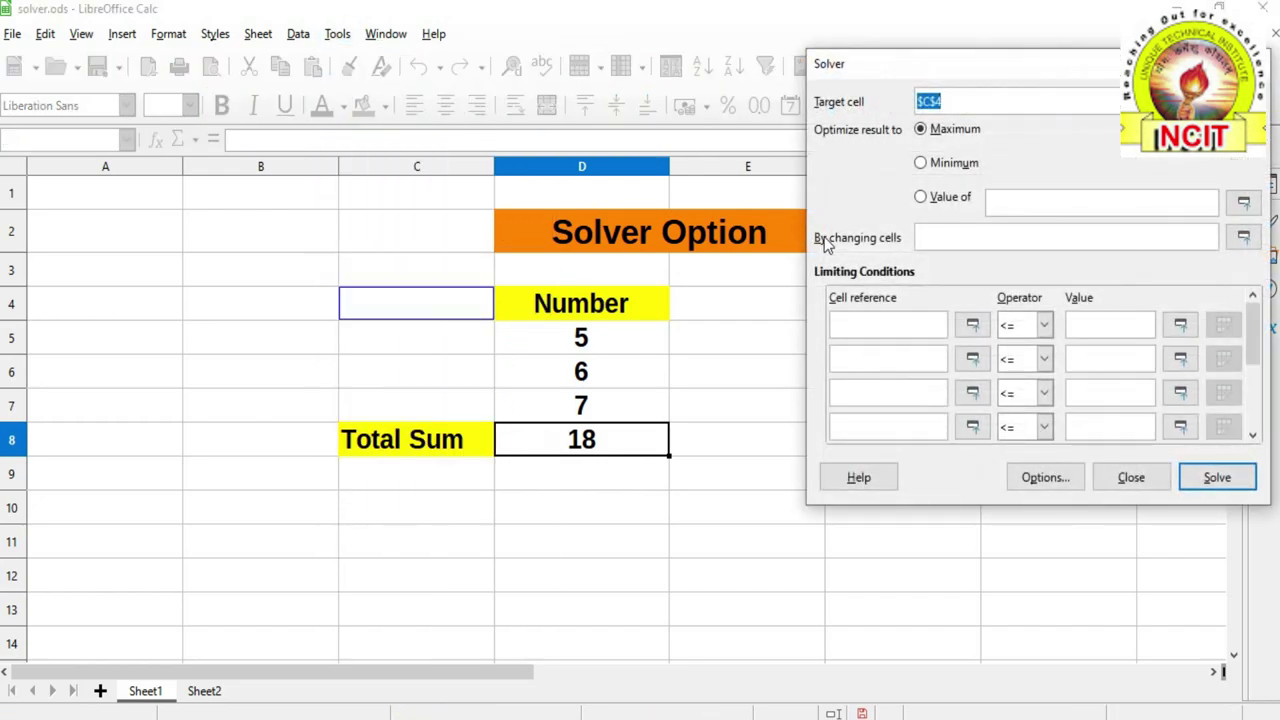
left_click_drag(994, 76, 892, 110)
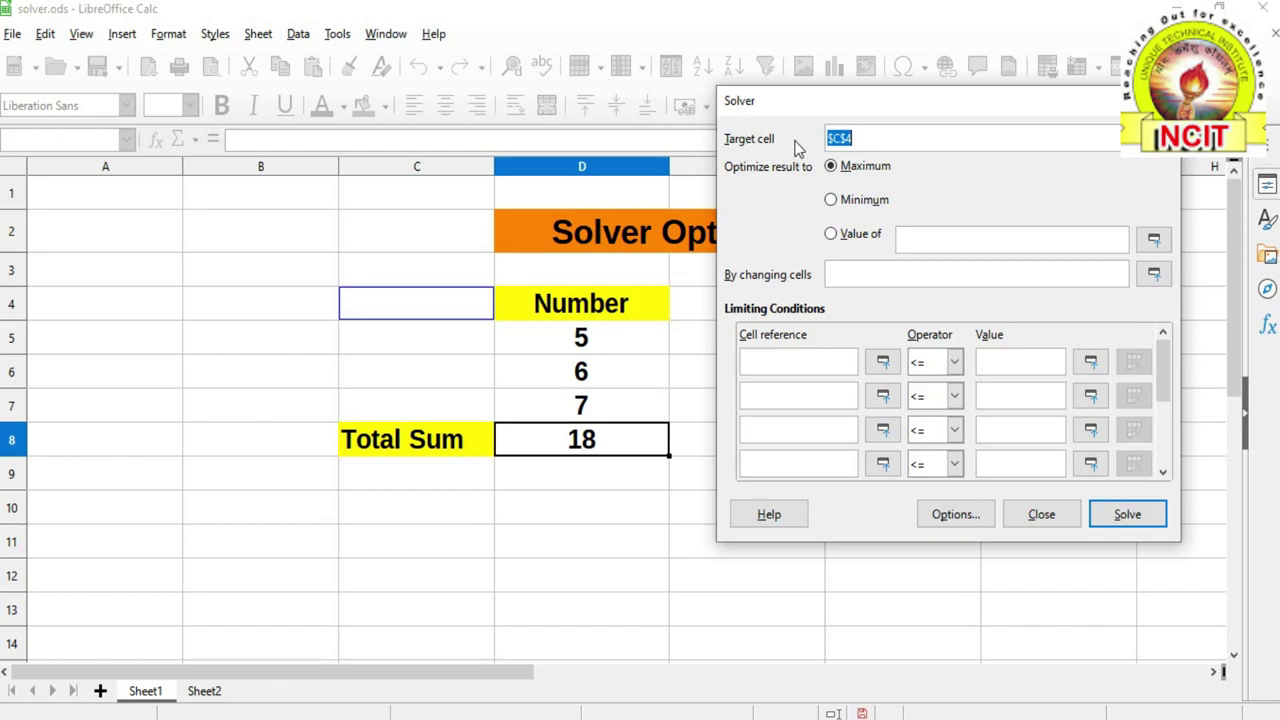
left_click_drag(880, 137, 826, 137)
left_click(1153, 138)
left_click(581, 453)
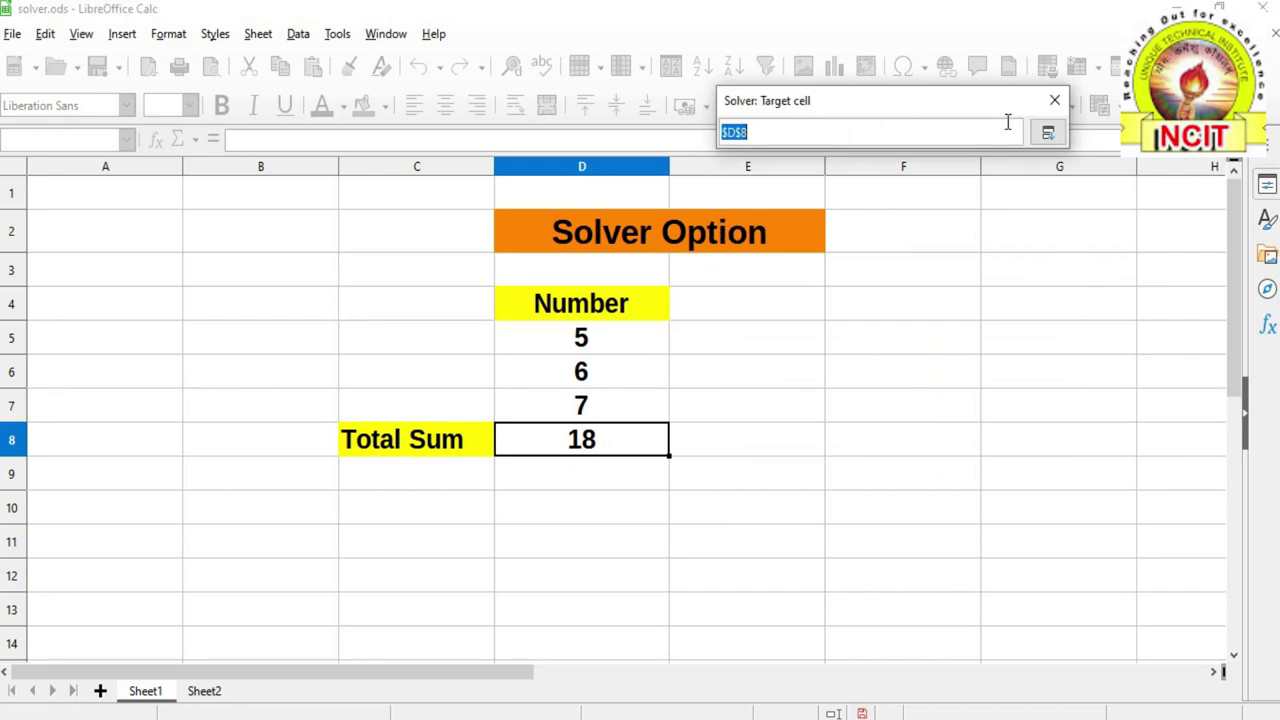
left_click(1048, 134)
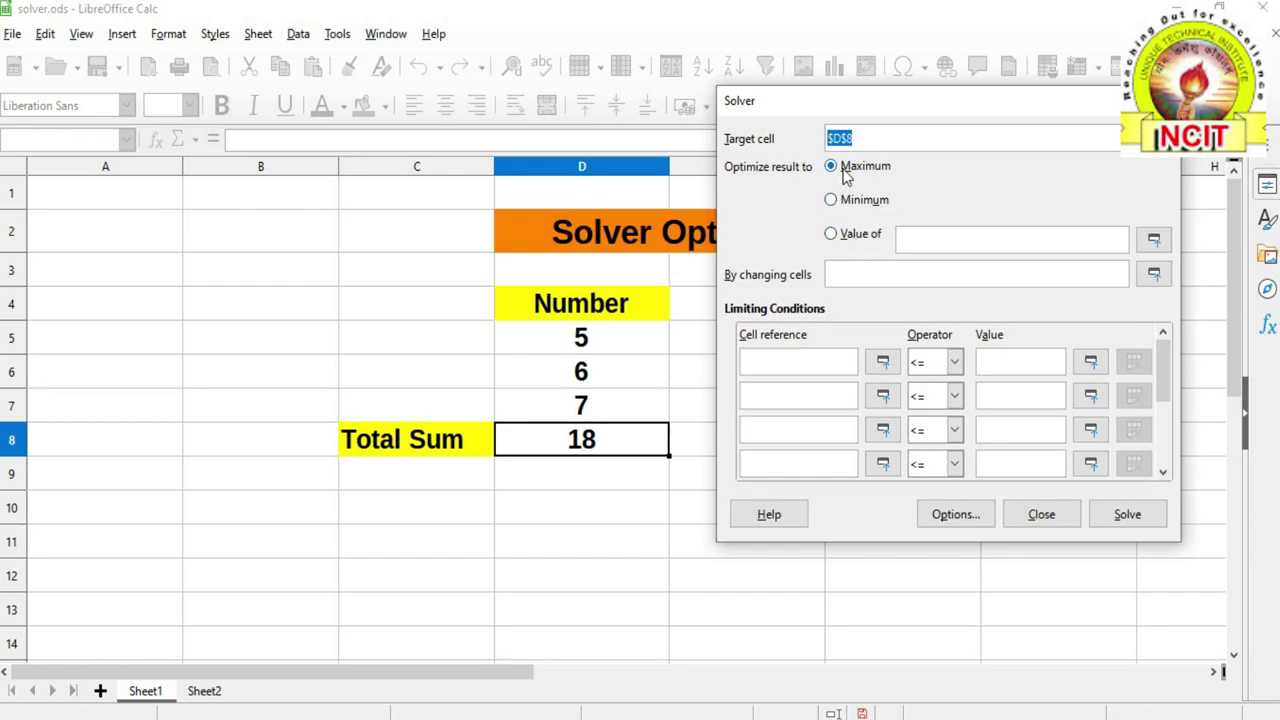
- Set the Solver to optimize the result to a value of 50 by changing cell $D$6
left_click(832, 235)
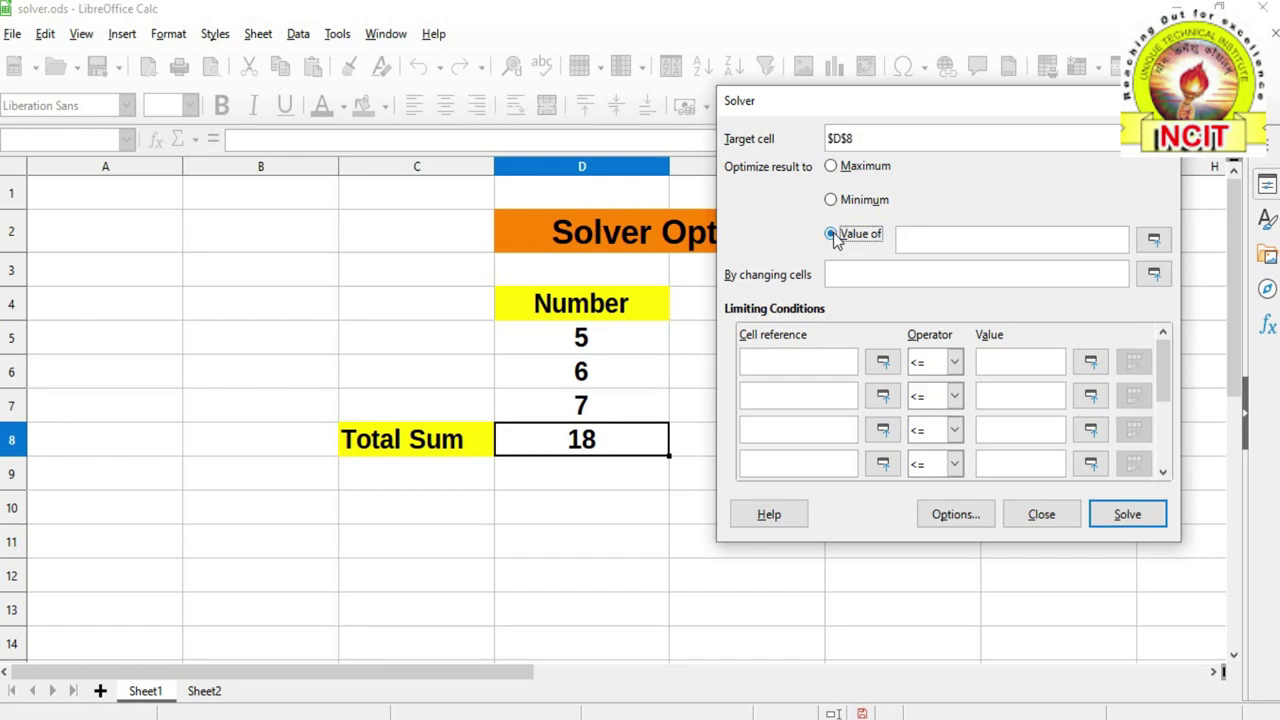
left_click(928, 238)
type("50")
left_click(866, 278)
left_click(590, 376)
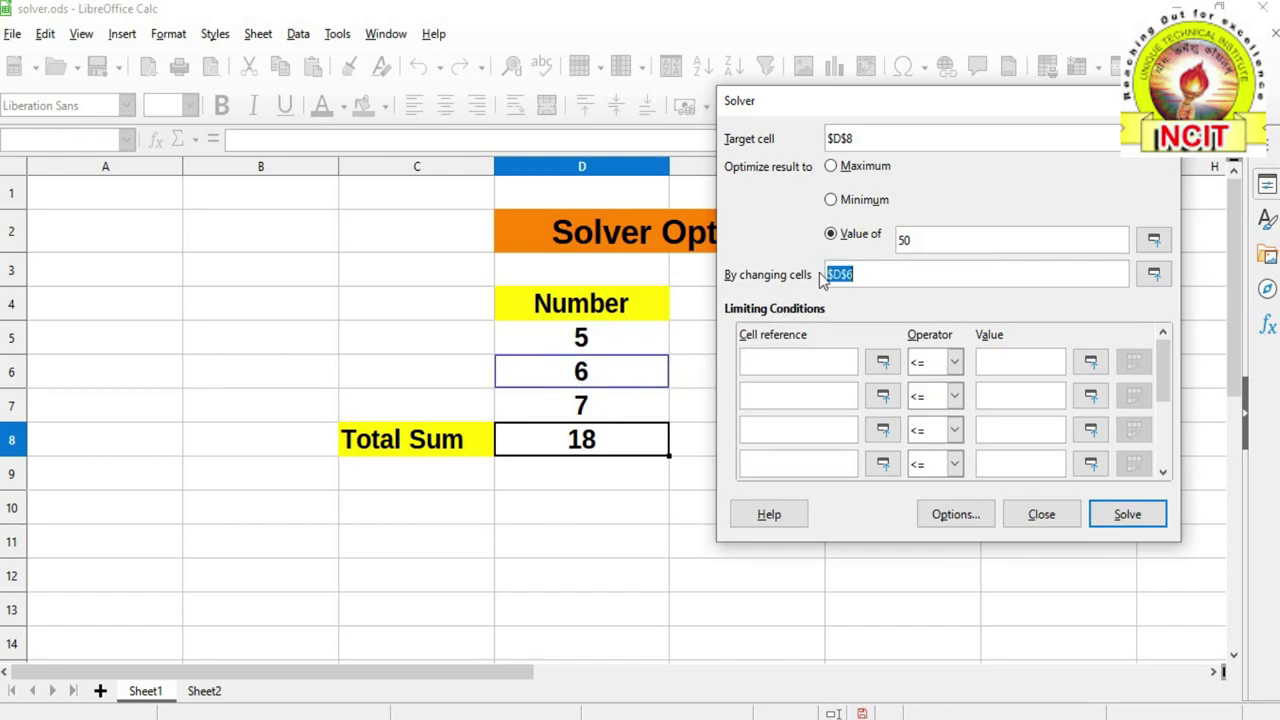
left_click(855, 274)
double_click(849, 278)
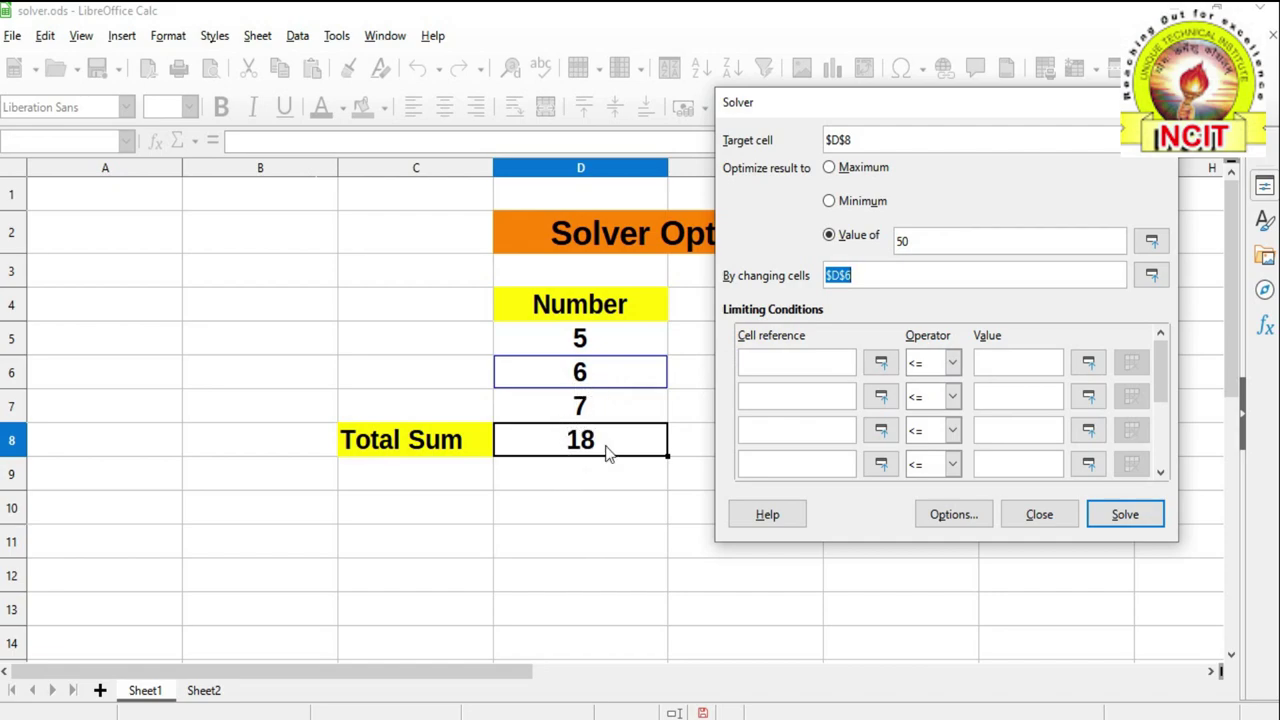
- Solve for the Total Sum target and keep the solver result in the sheet
left_click(1110, 514)
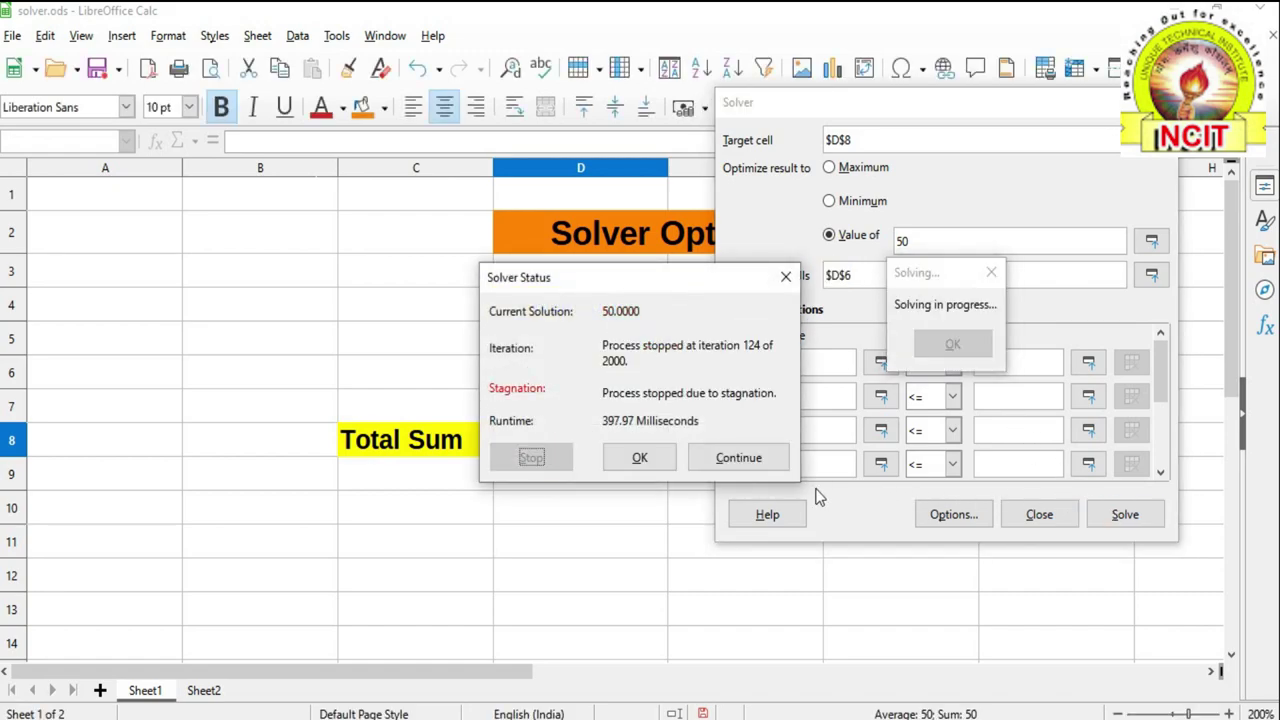
left_click(655, 463)
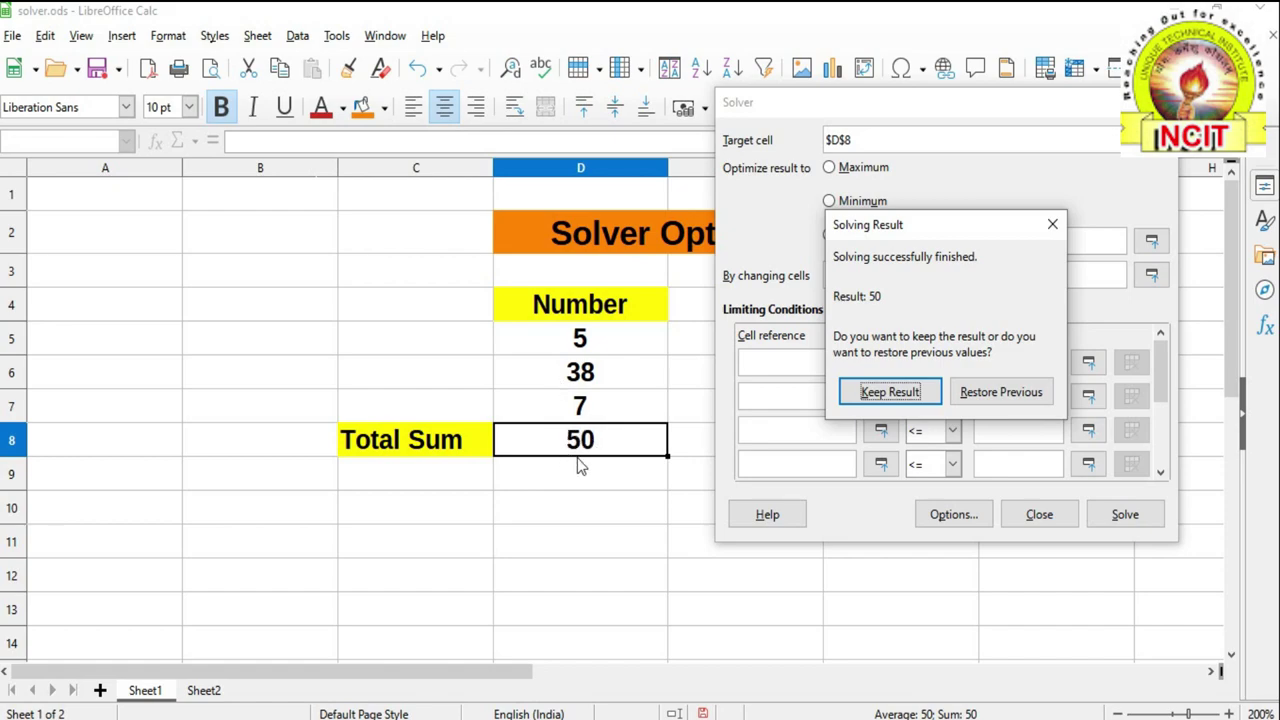
left_click(895, 400)
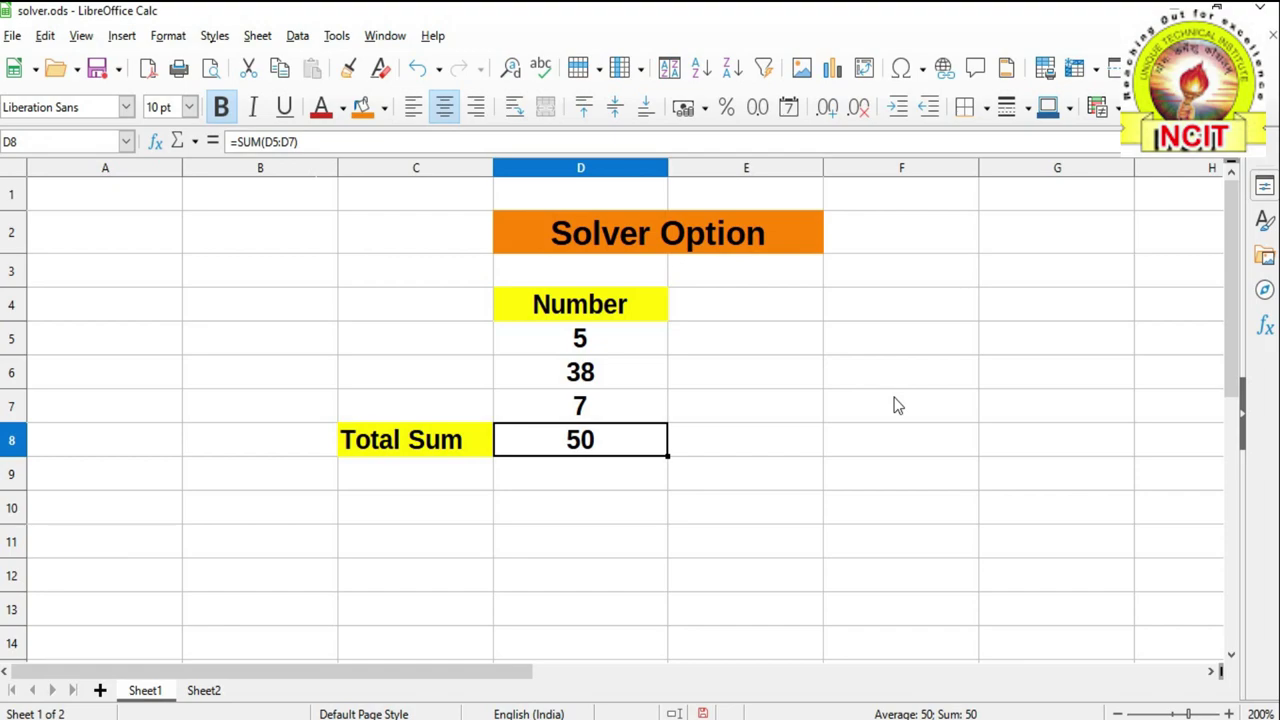
- On Sheet2, open the Solver and set its target cell to the Total amount, $E$9
left_click(205, 698)
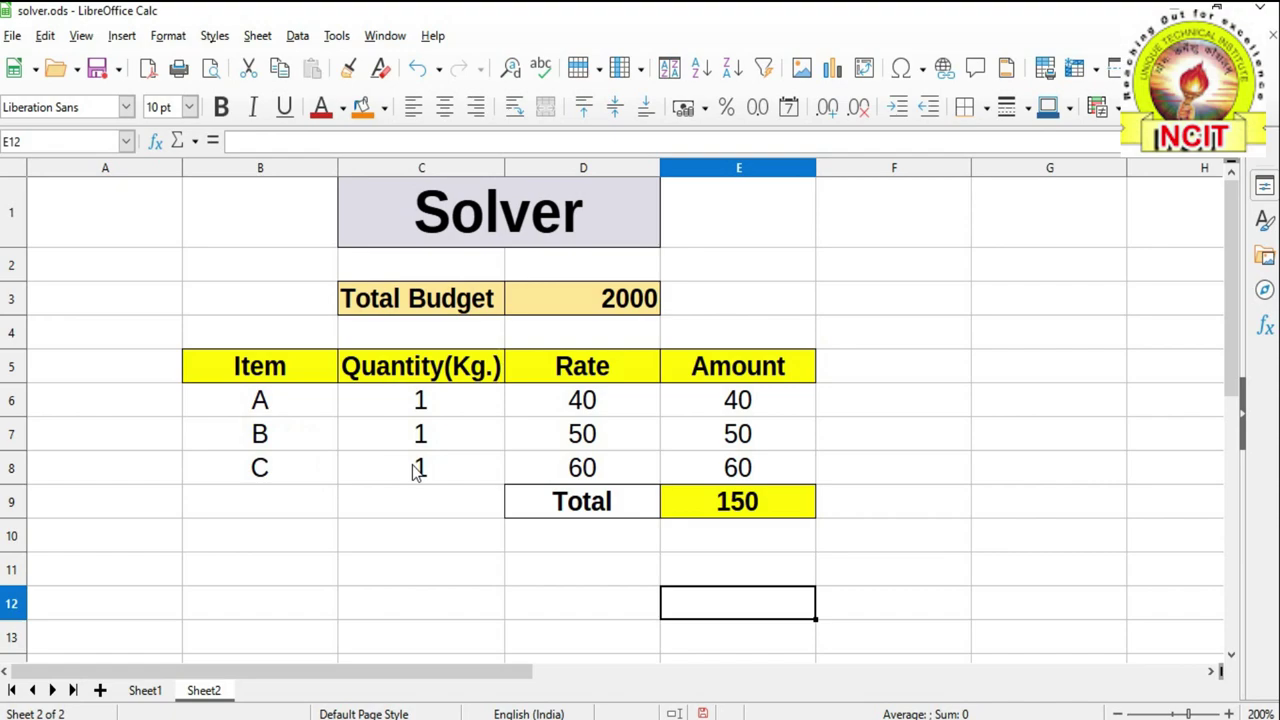
left_click(750, 512)
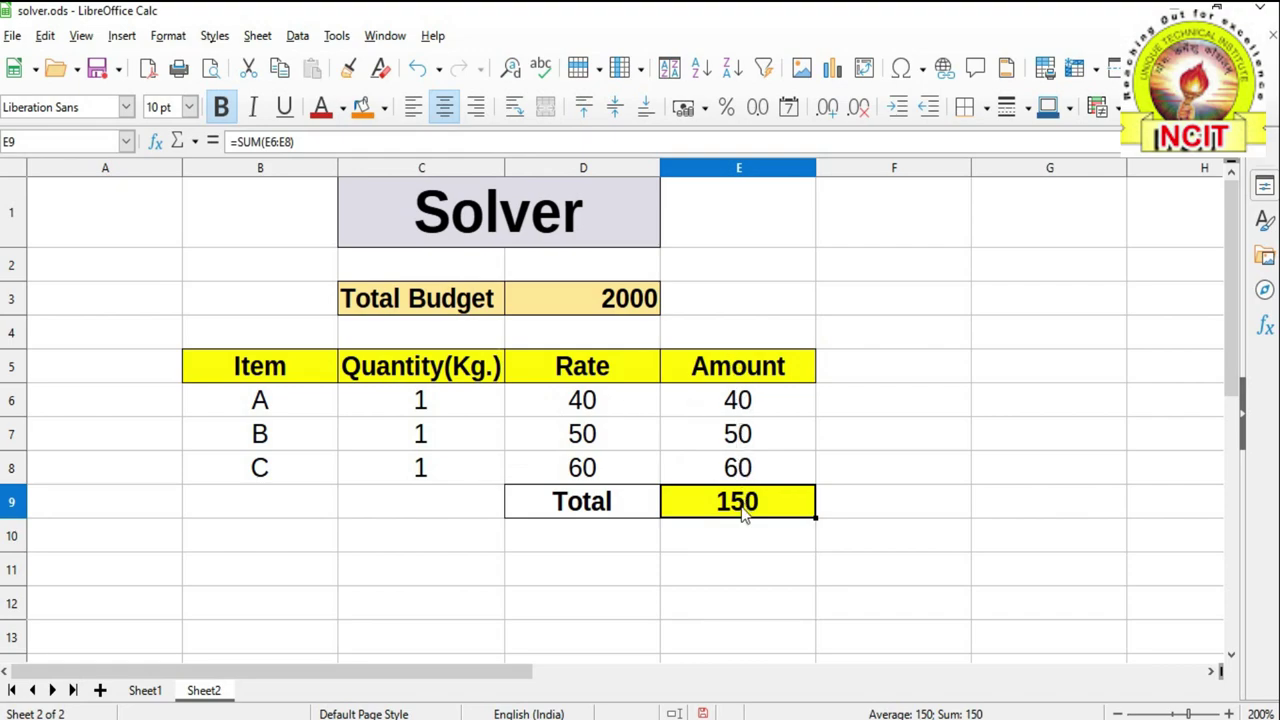
left_click(334, 38)
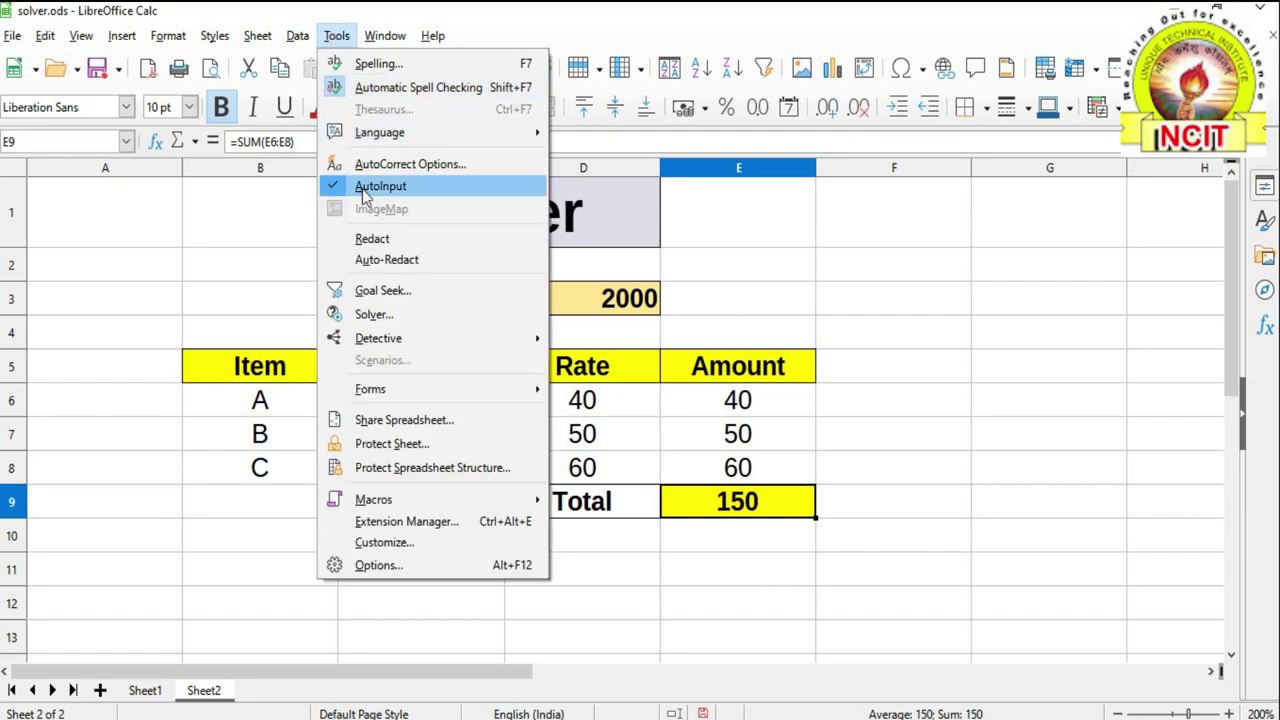
left_click(381, 318)
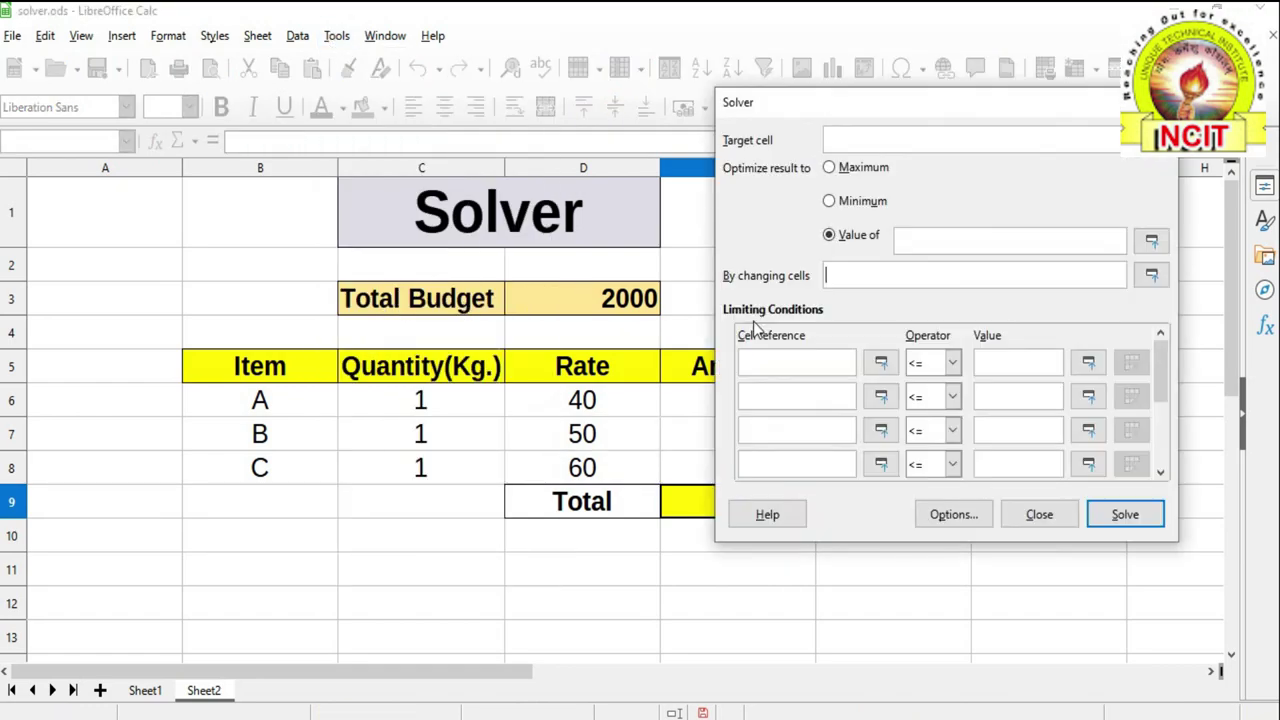
mouse_move(787, 101)
left_mouse_down()
mouse_move(777, 106)
mouse_move(883, 117)
mouse_move(791, 106)
left_mouse_up()
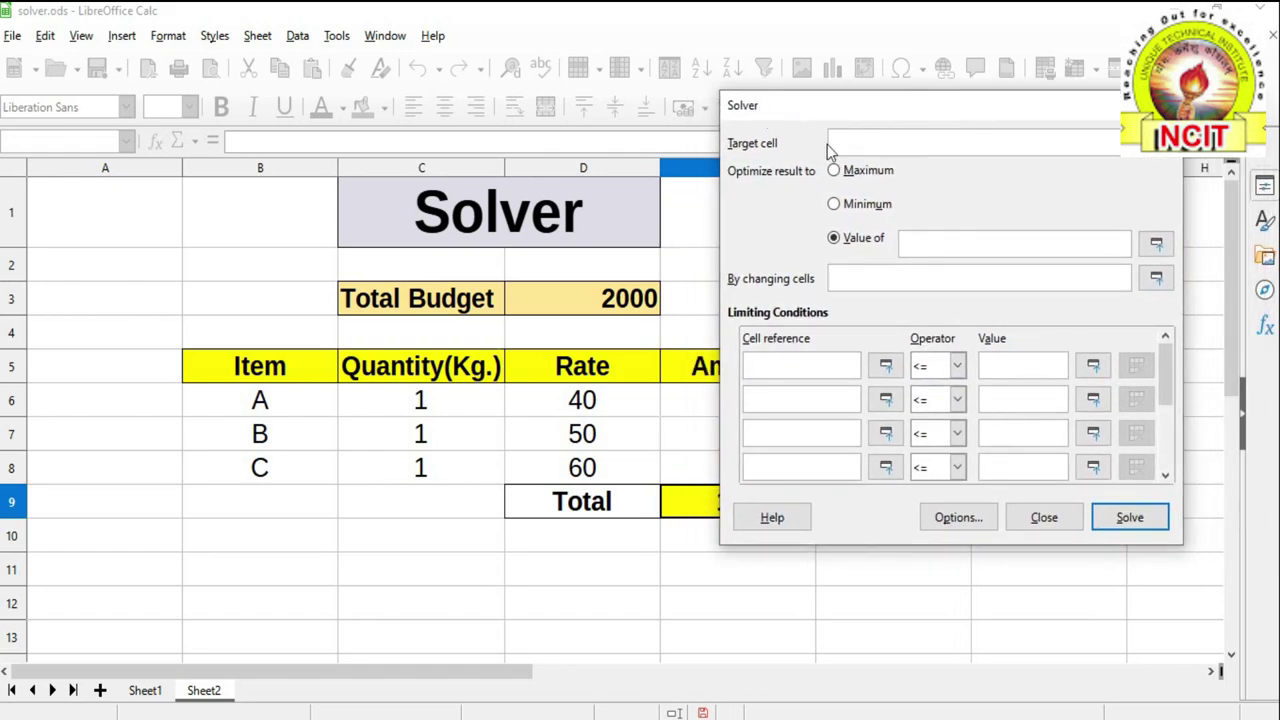
left_click_drag(794, 105, 842, 102)
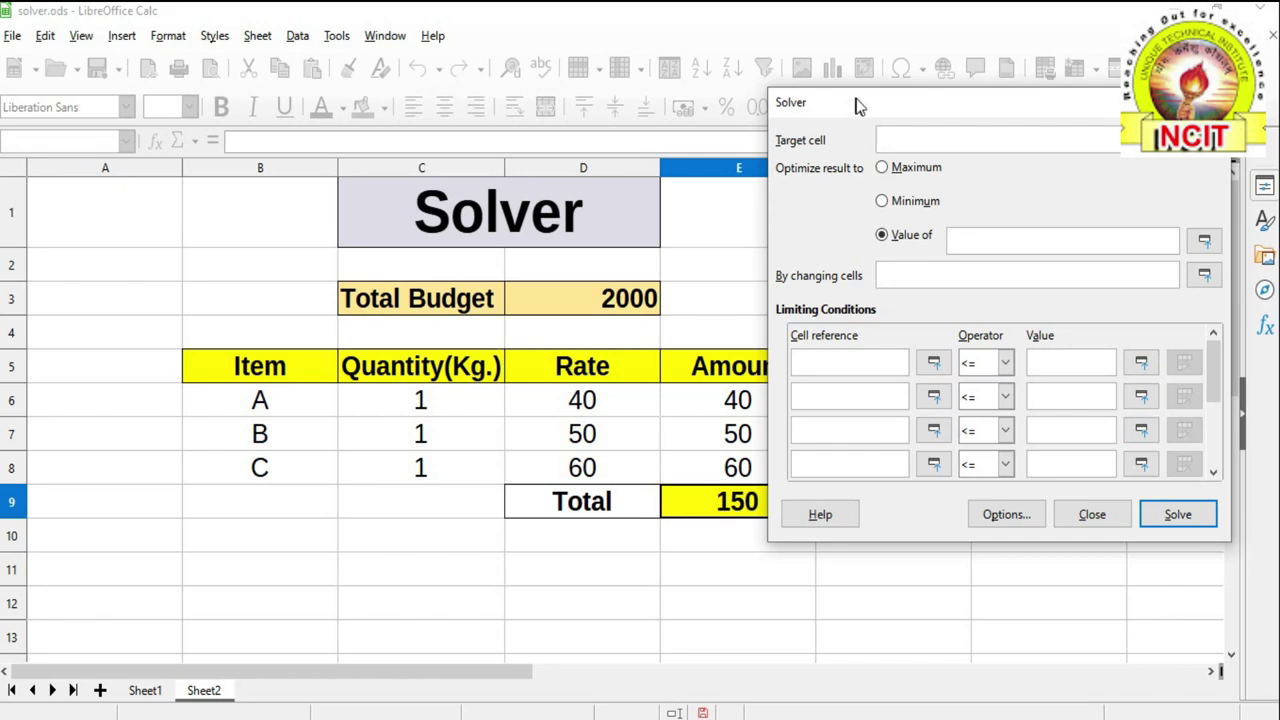
left_click_drag(853, 99, 893, 95)
left_click(714, 503)
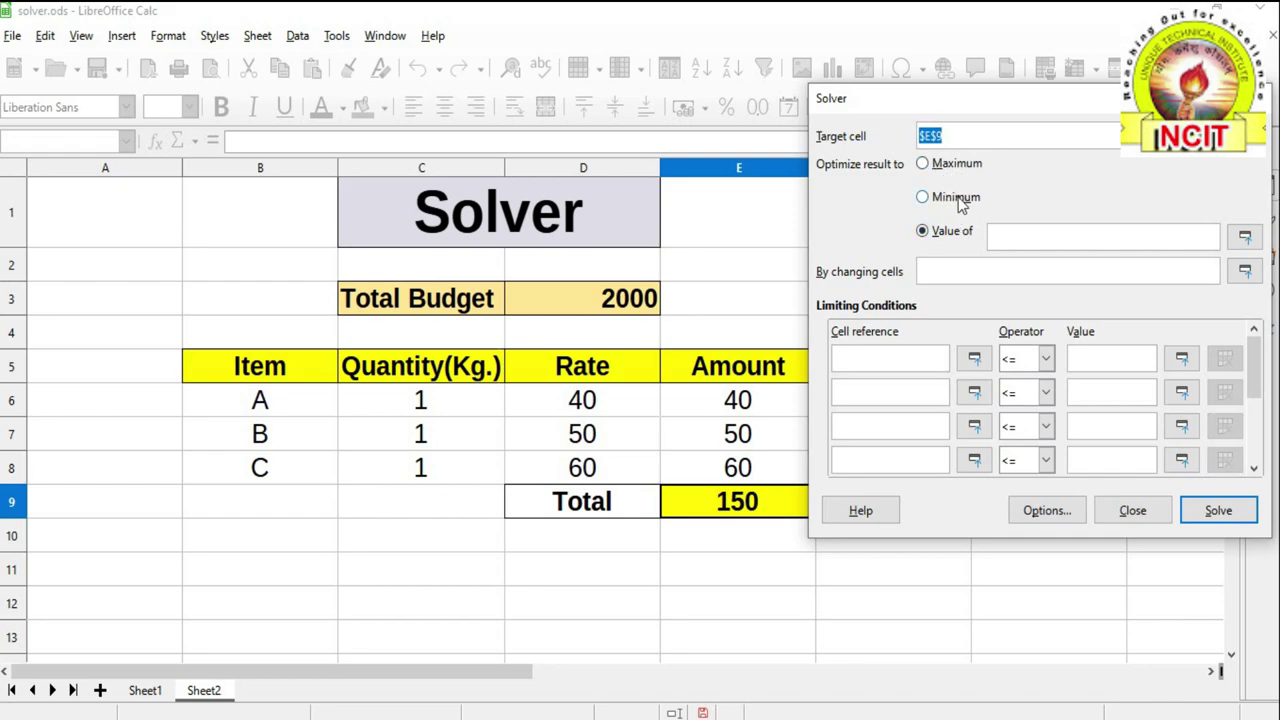
- Optimize the Total to a value of 2000 by changing the quantity cells $C$6:$C$8
left_click(926, 165)
left_click(928, 200)
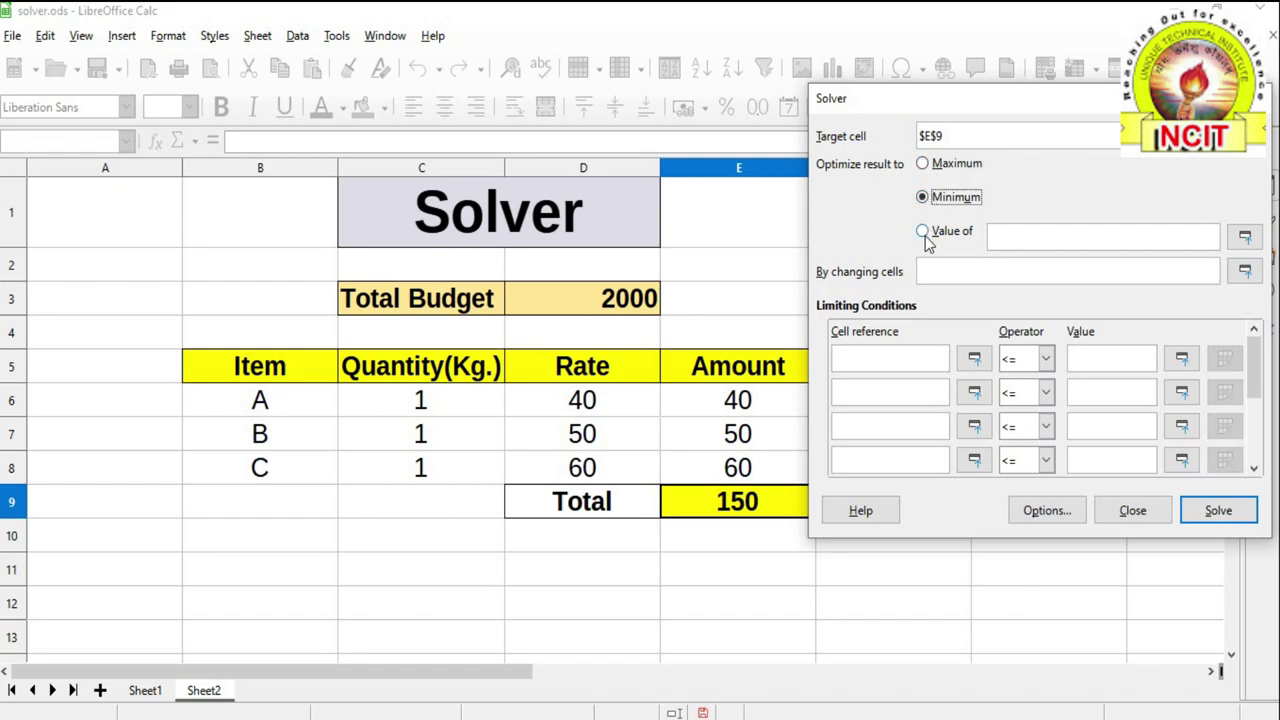
left_click(924, 234)
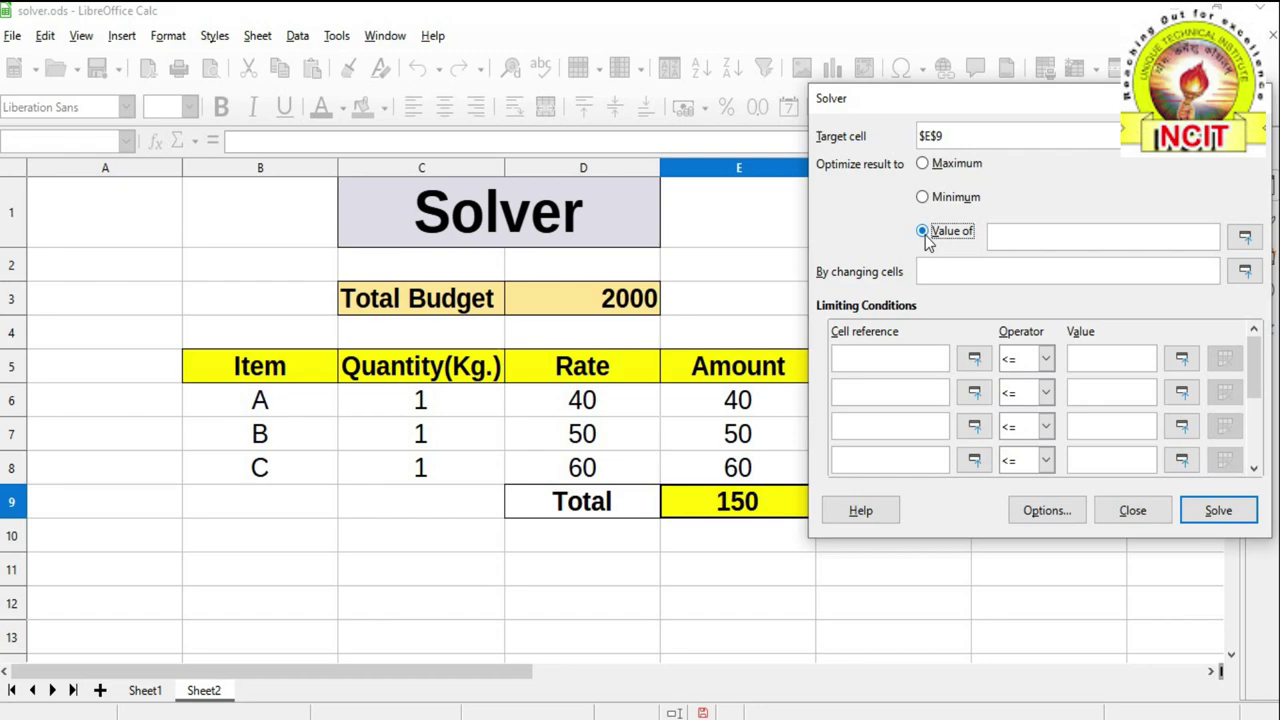
left_click(1005, 234)
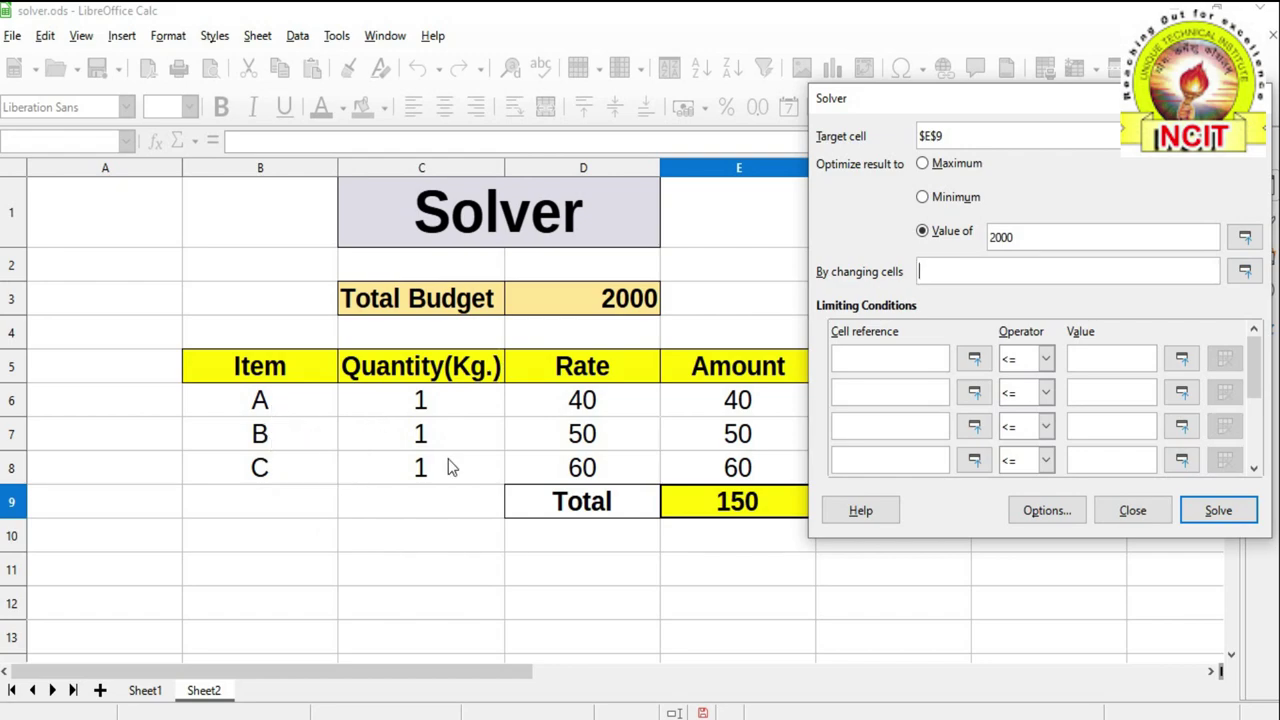
left_click_drag(391, 400, 402, 472)
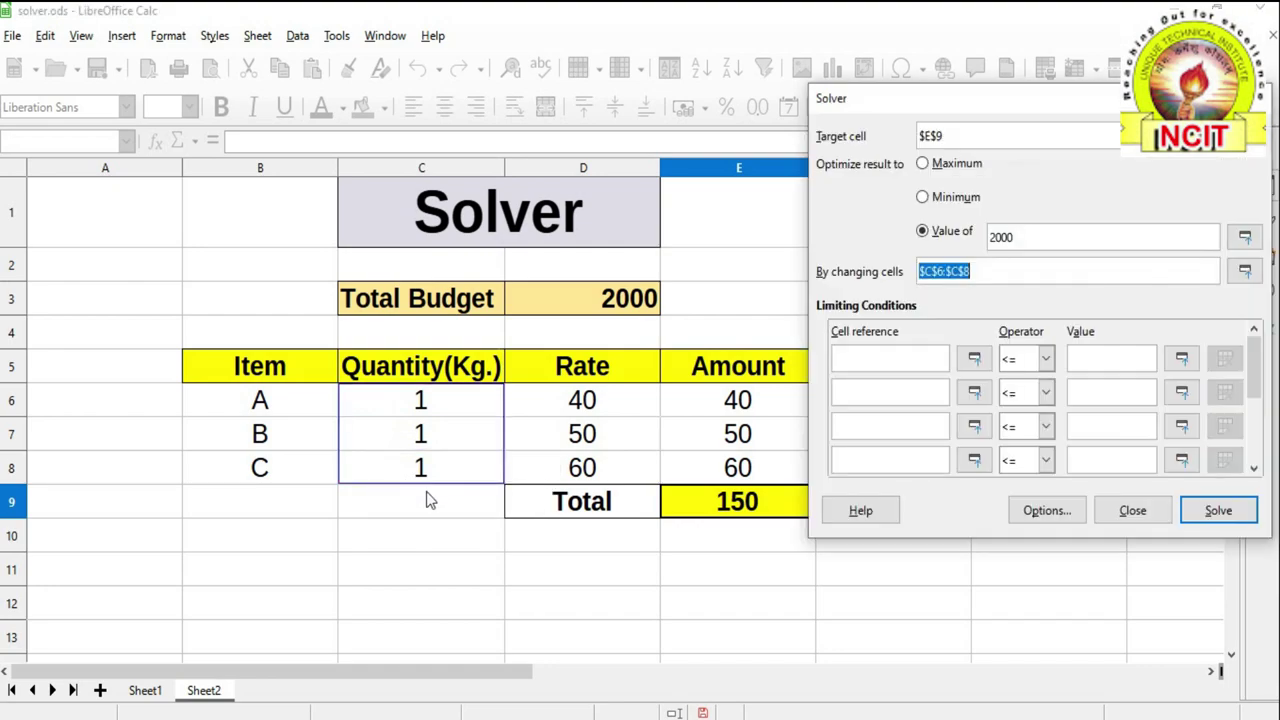
left_click(1005, 268)
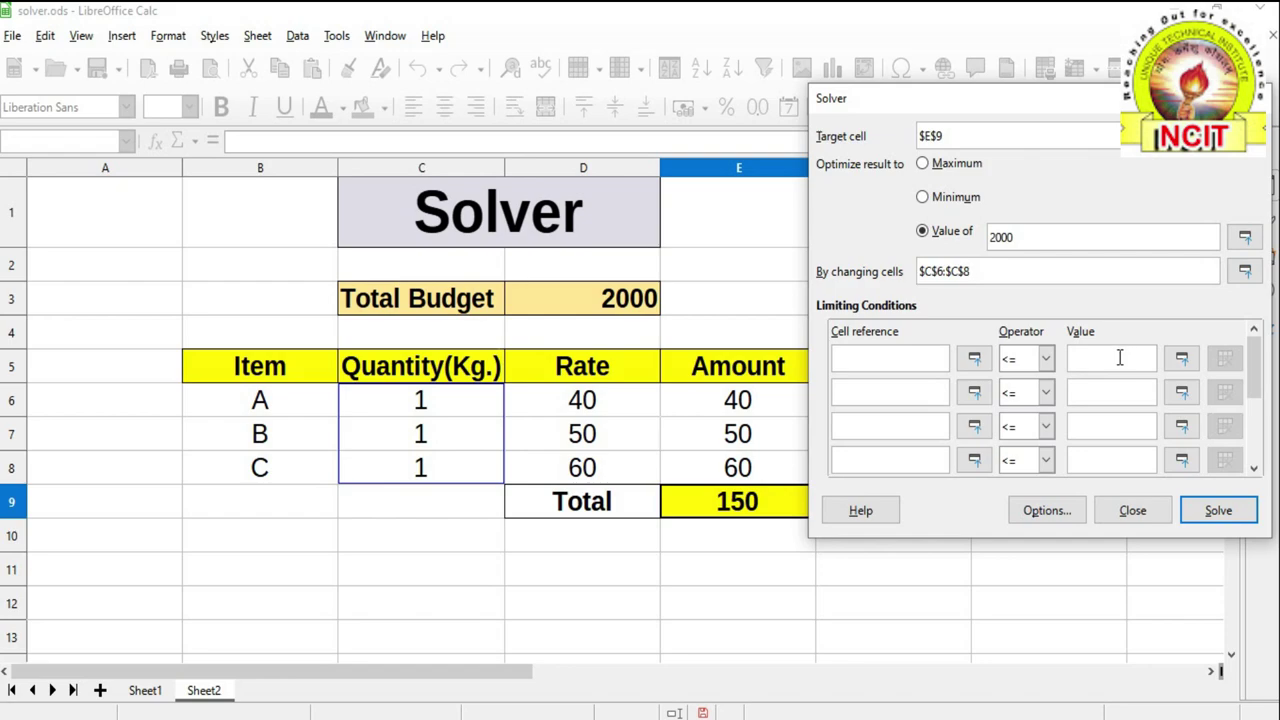
- Add a limiting condition requiring item A's quantity, $C$6, to be => 10
left_click(885, 353)
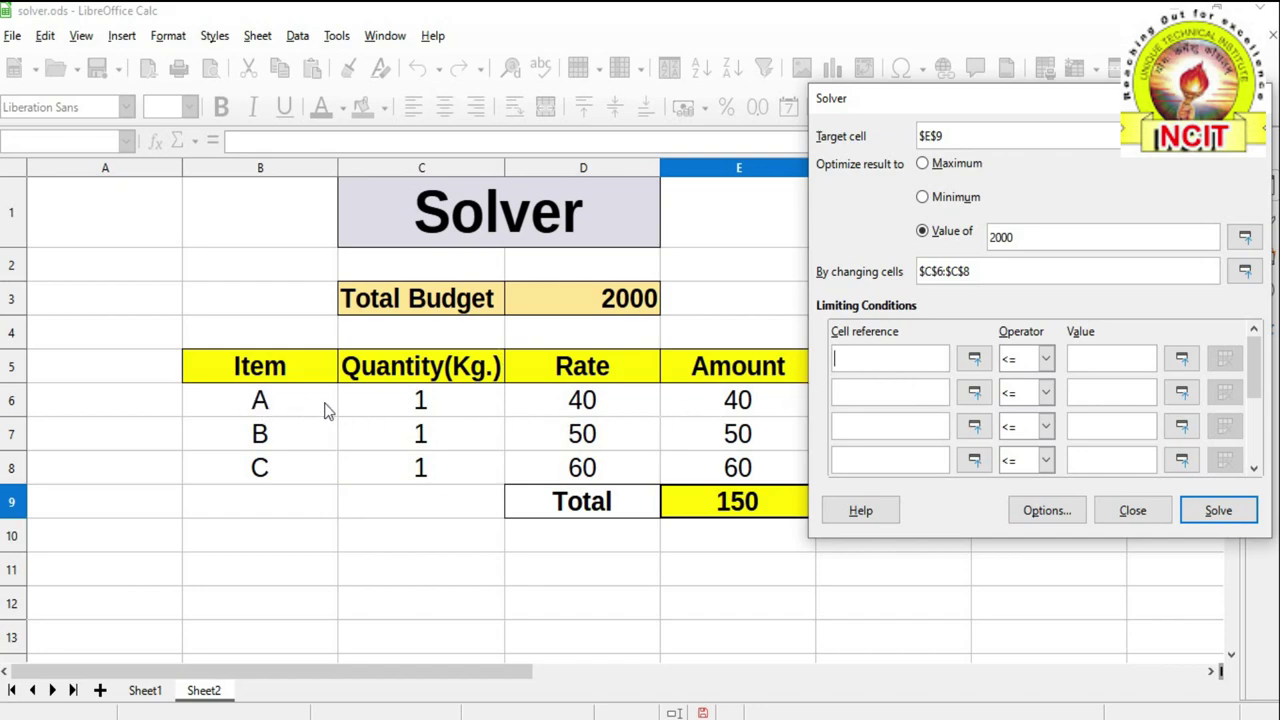
left_click(418, 410)
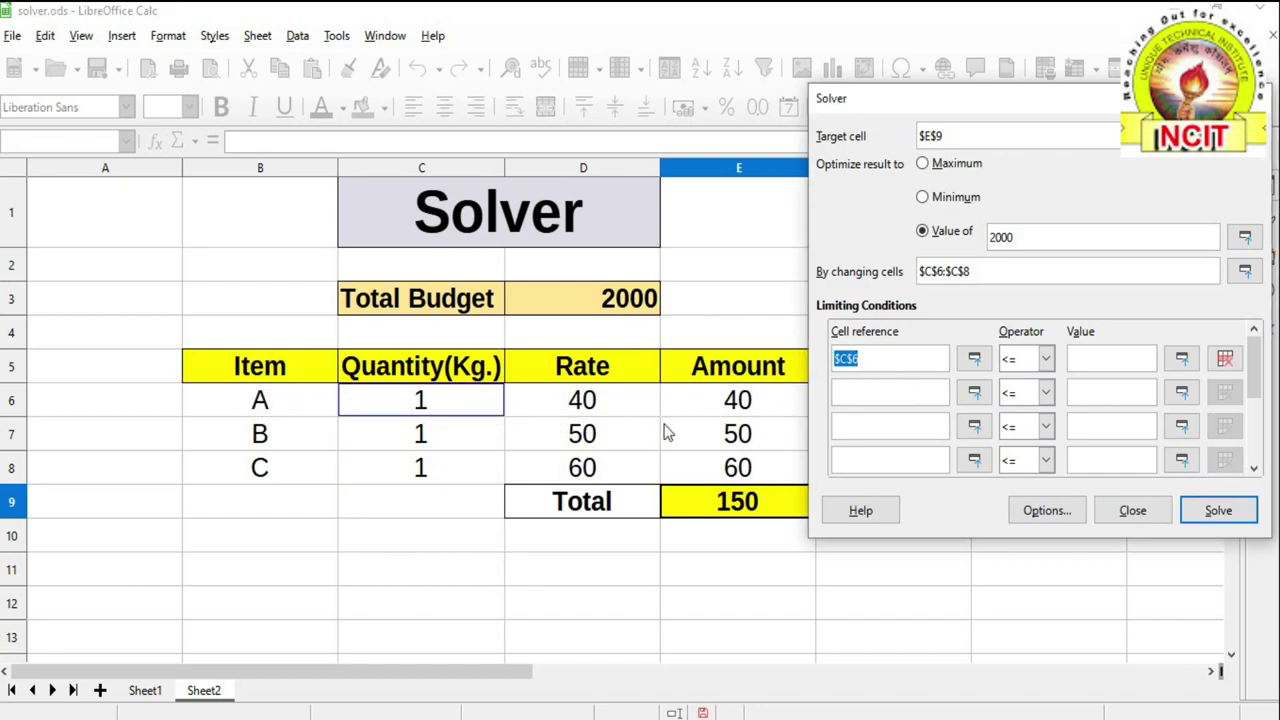
left_click(1046, 359)
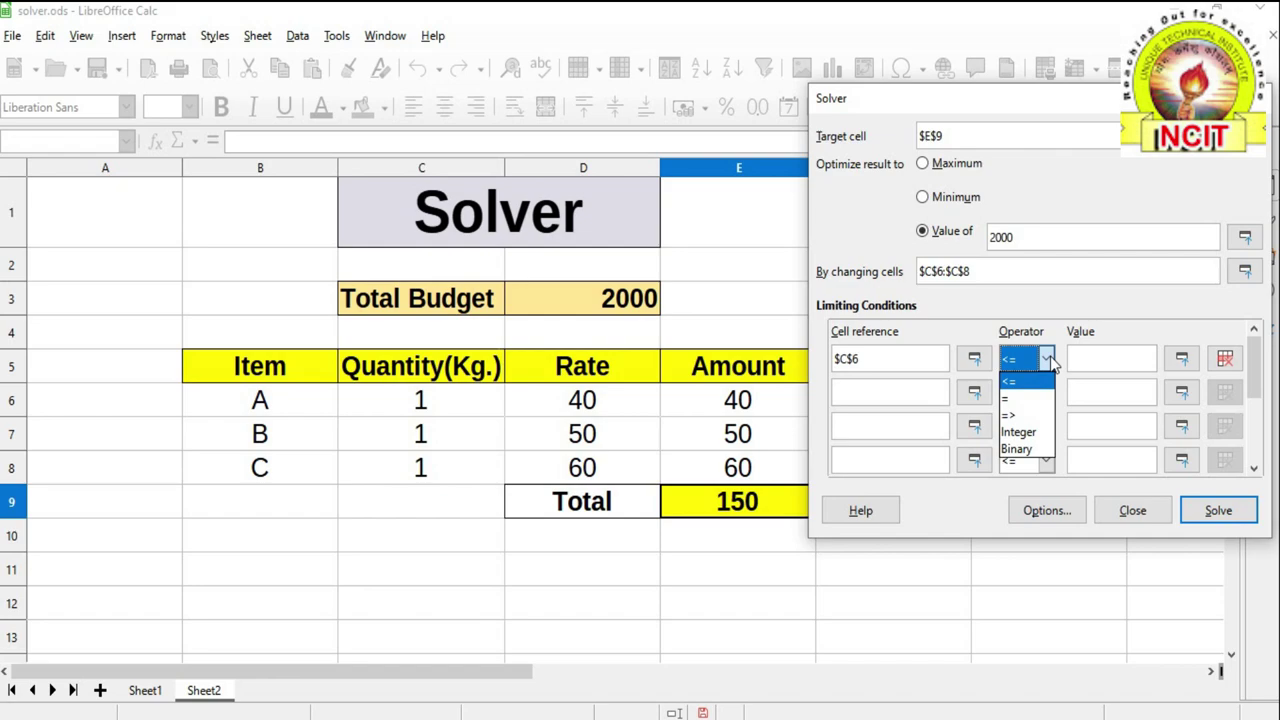
left_click(1020, 417)
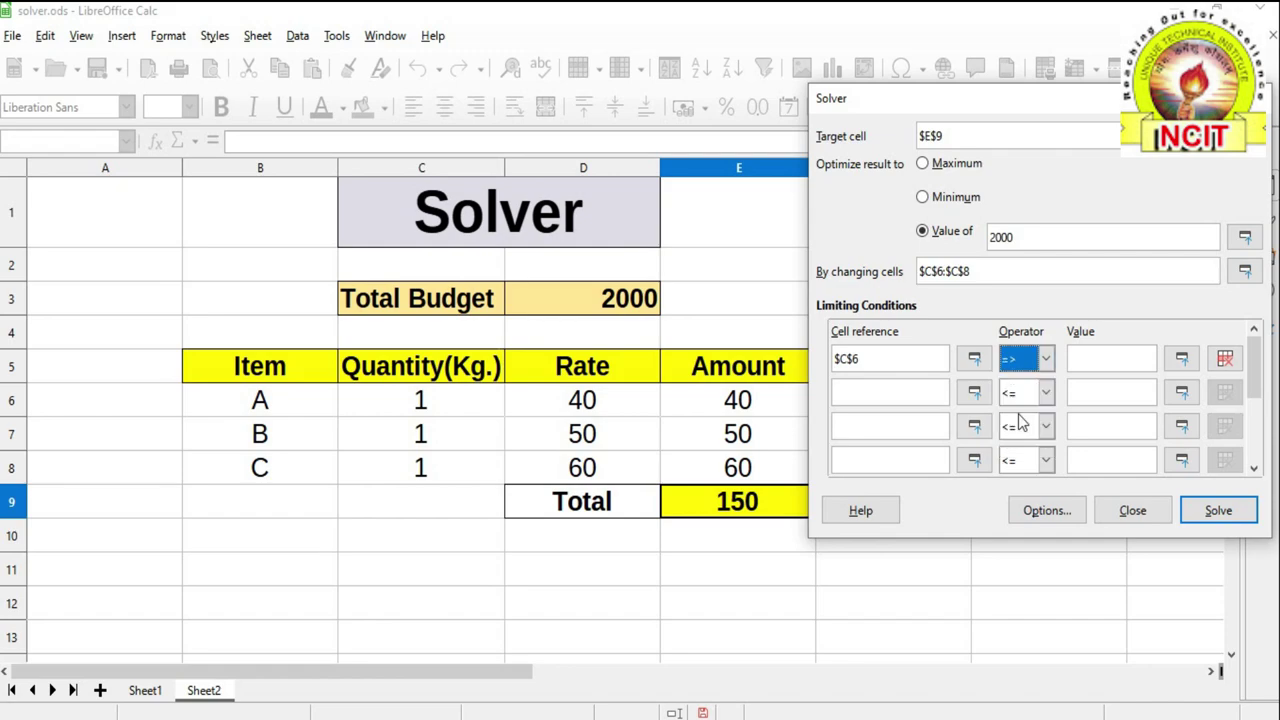
left_click(1111, 356)
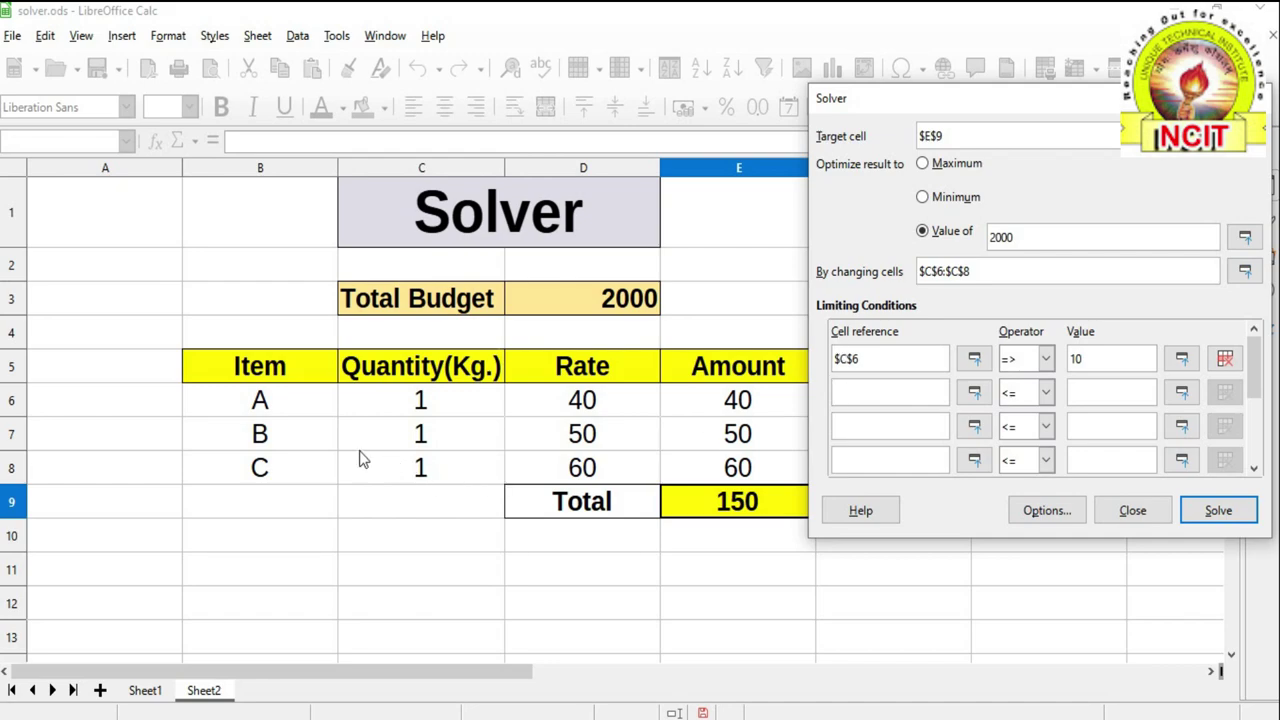
- Add a second limiting condition requiring item B's quantity, $C$7, to be <= 20
left_click(430, 447)
left_click(877, 391)
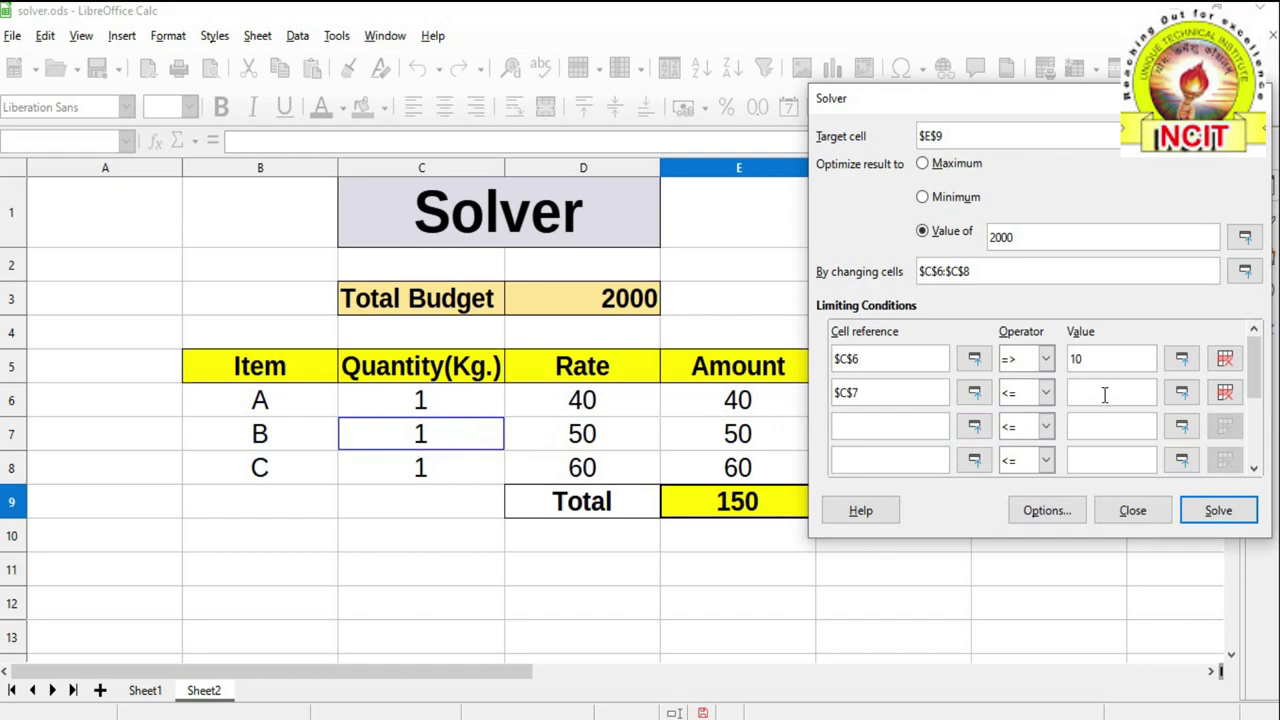
left_click(1045, 393)
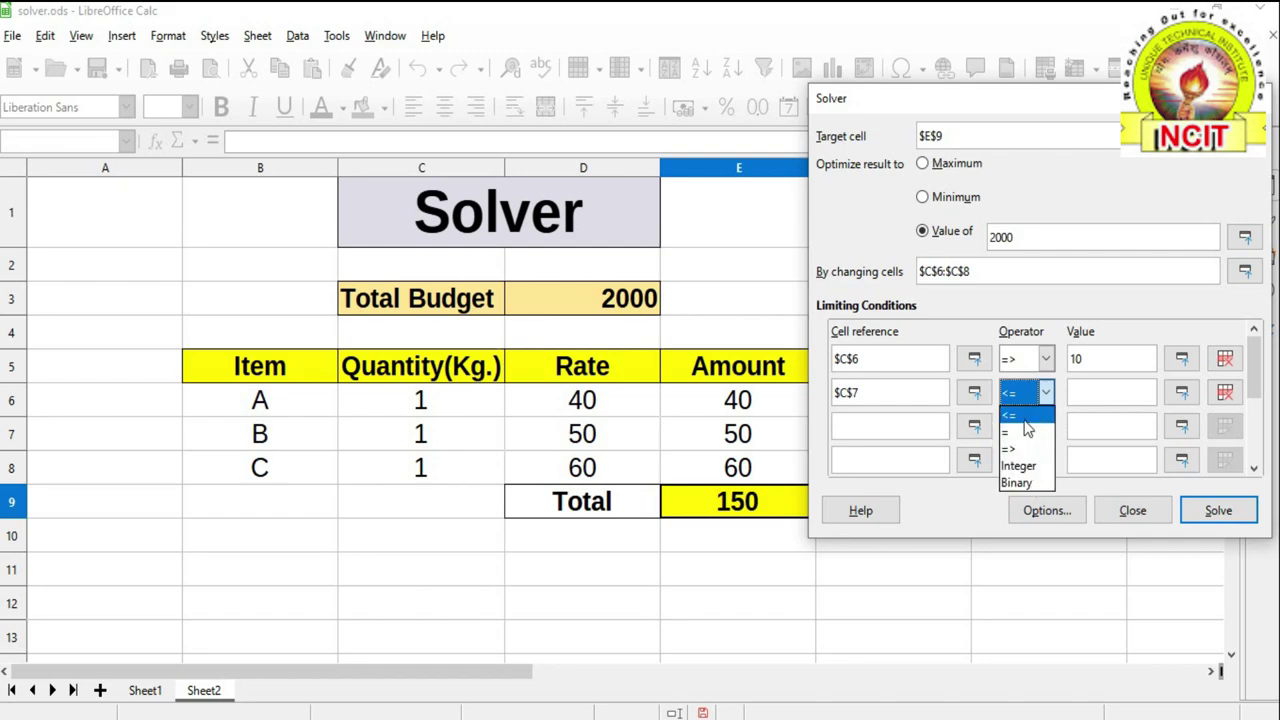
left_click(1024, 419)
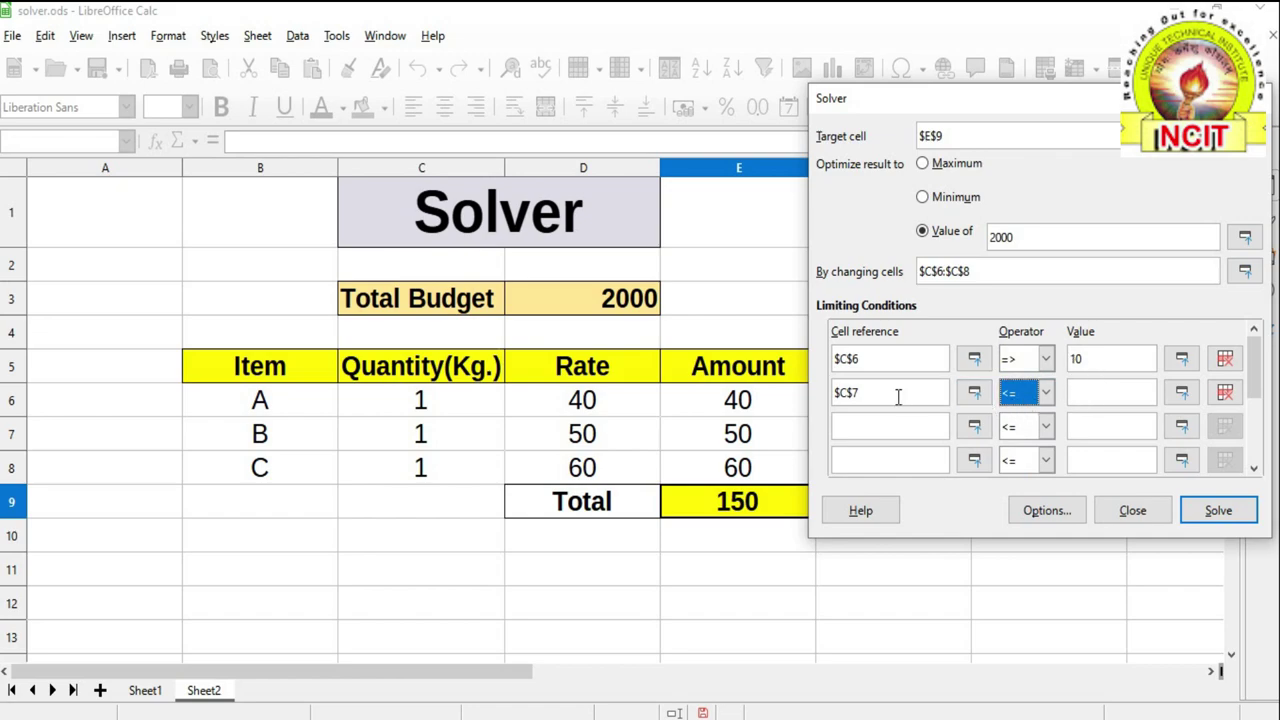
left_click(1082, 392)
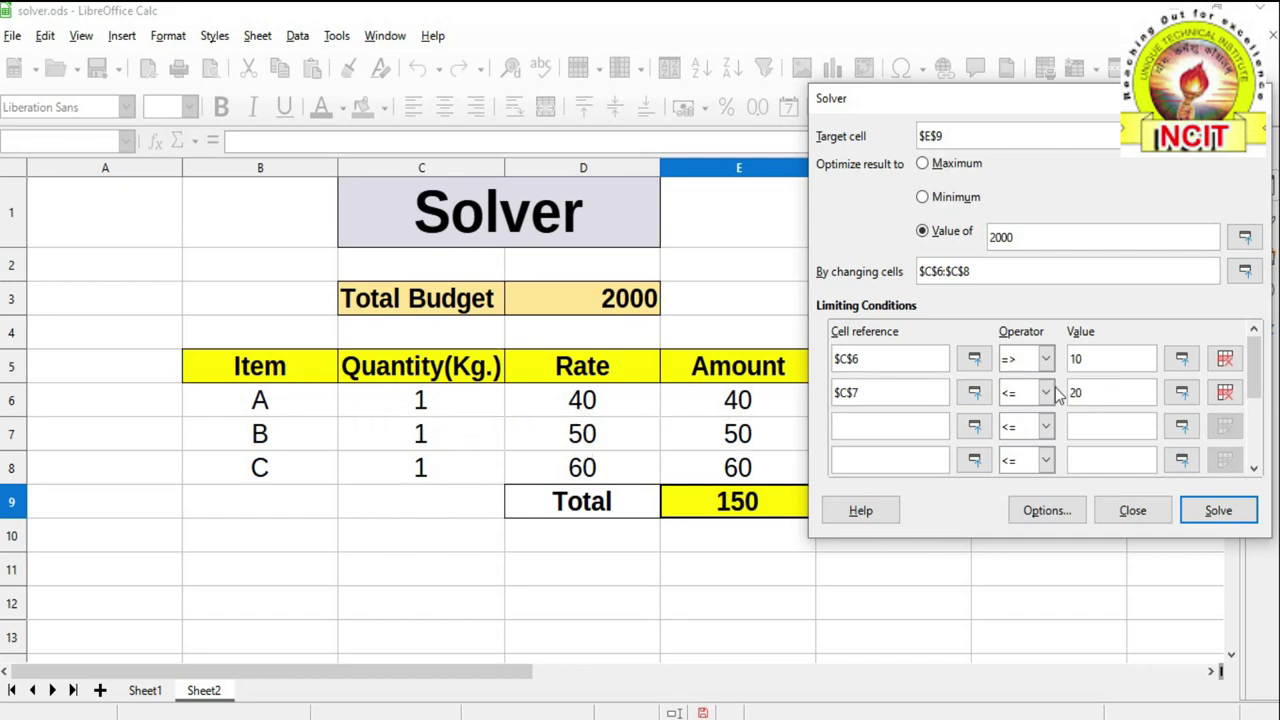
- Add a third limiting condition requiring item C's quantity, $C$8, to be <= 30
left_click(853, 426)
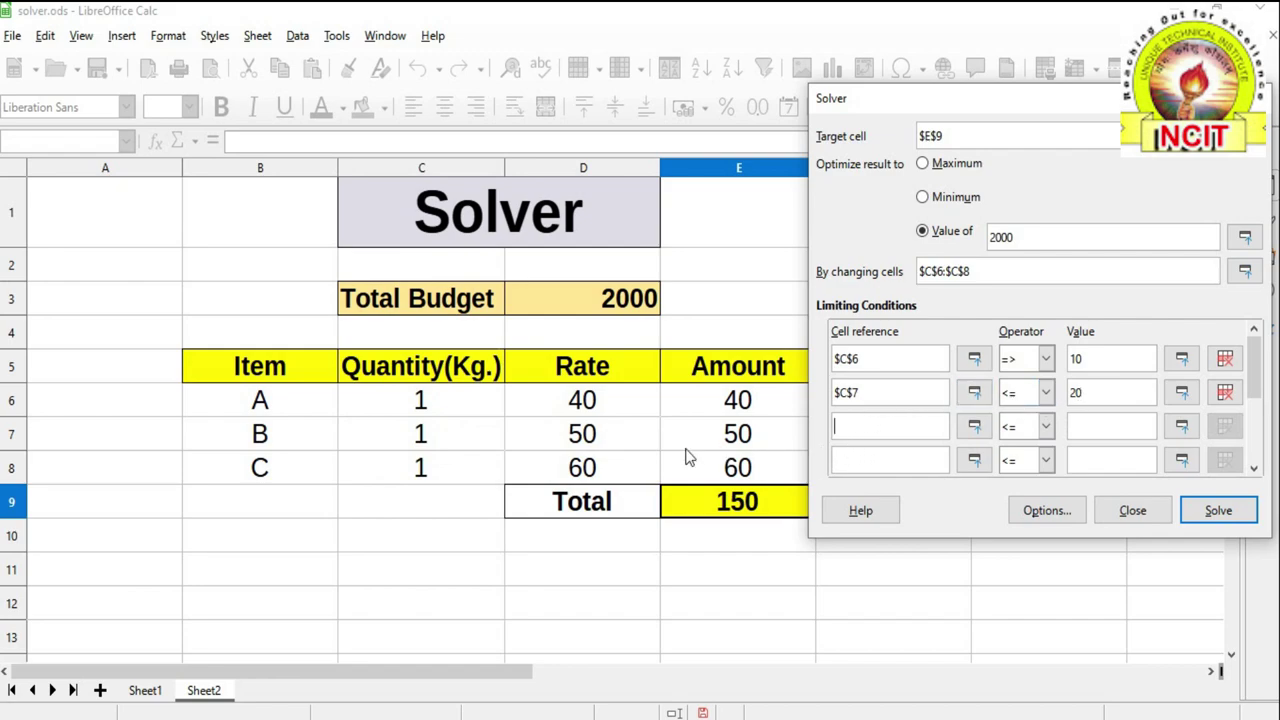
left_click(437, 474)
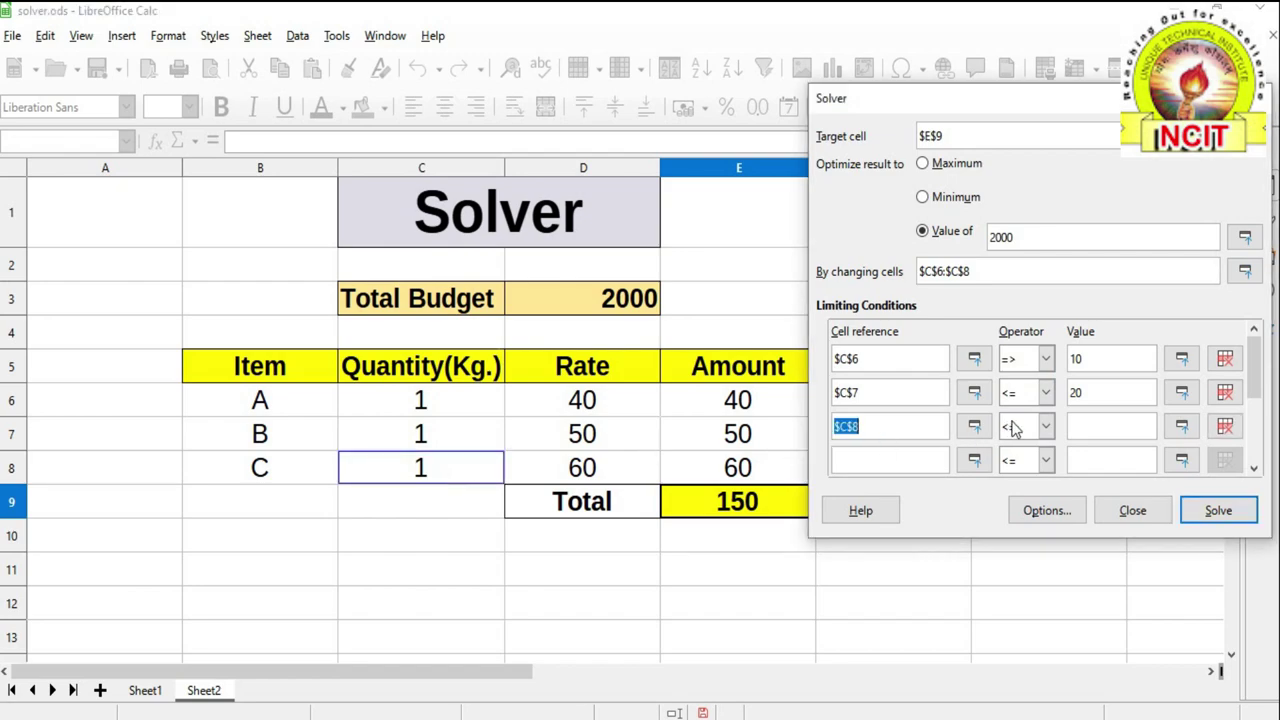
left_click(1083, 426)
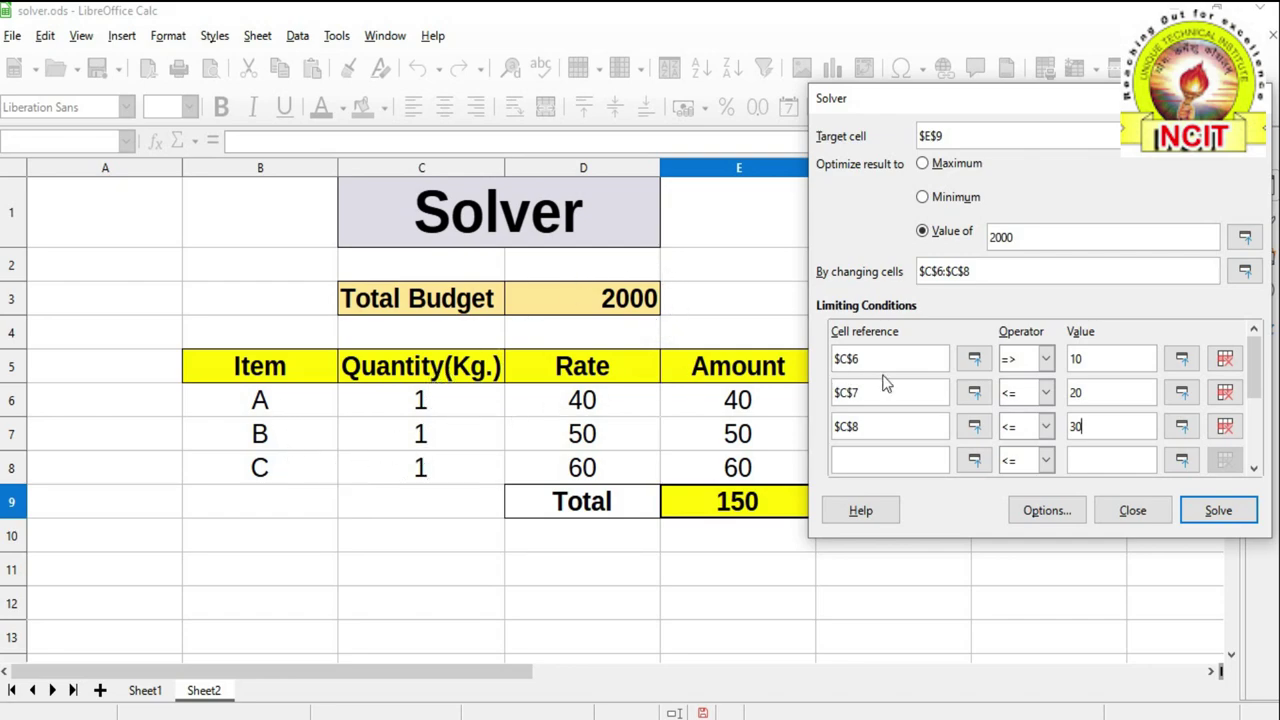
- Solve for the item quantities under the limiting conditions and keep the result in the sheet
left_click(1217, 512)
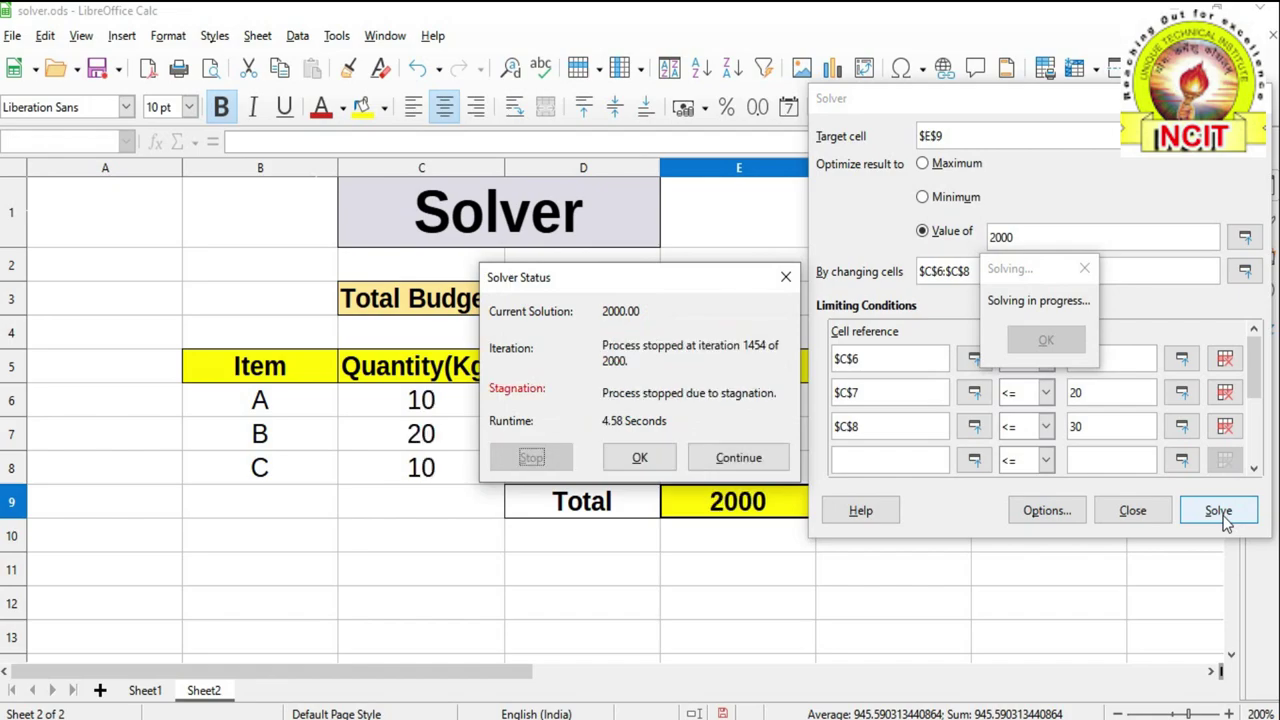
left_click(639, 457)
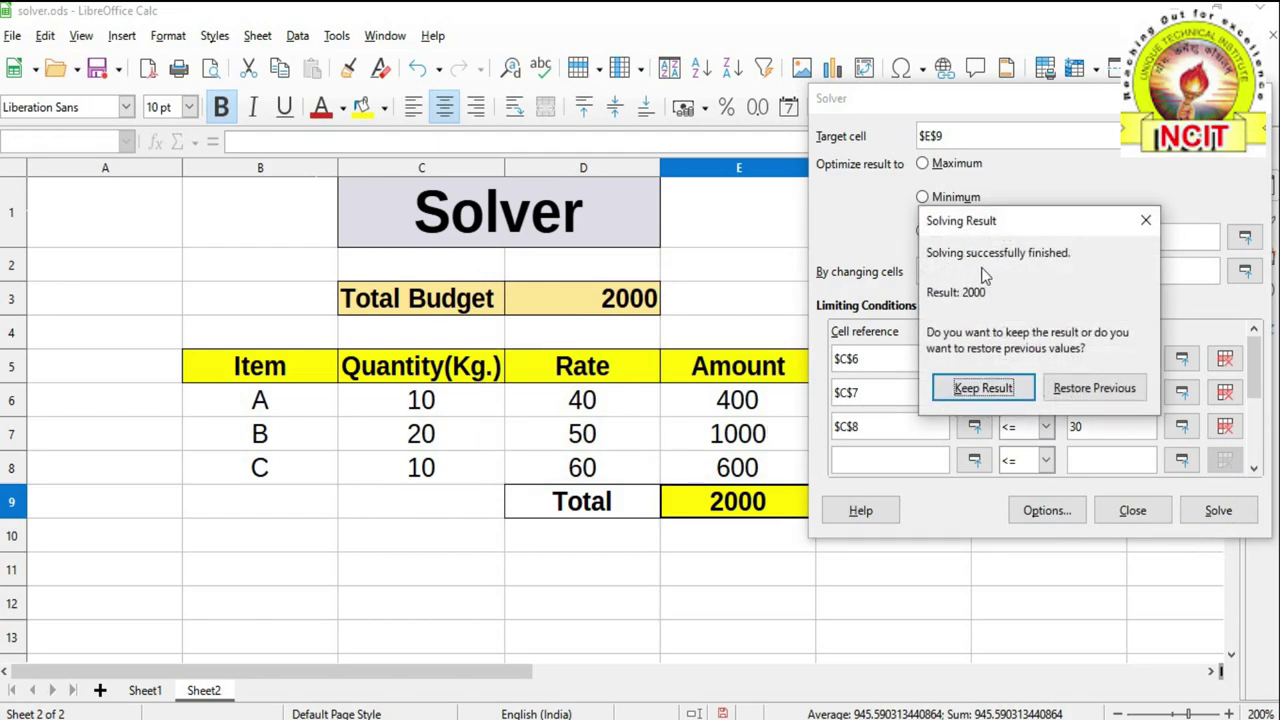
left_click(985, 389)
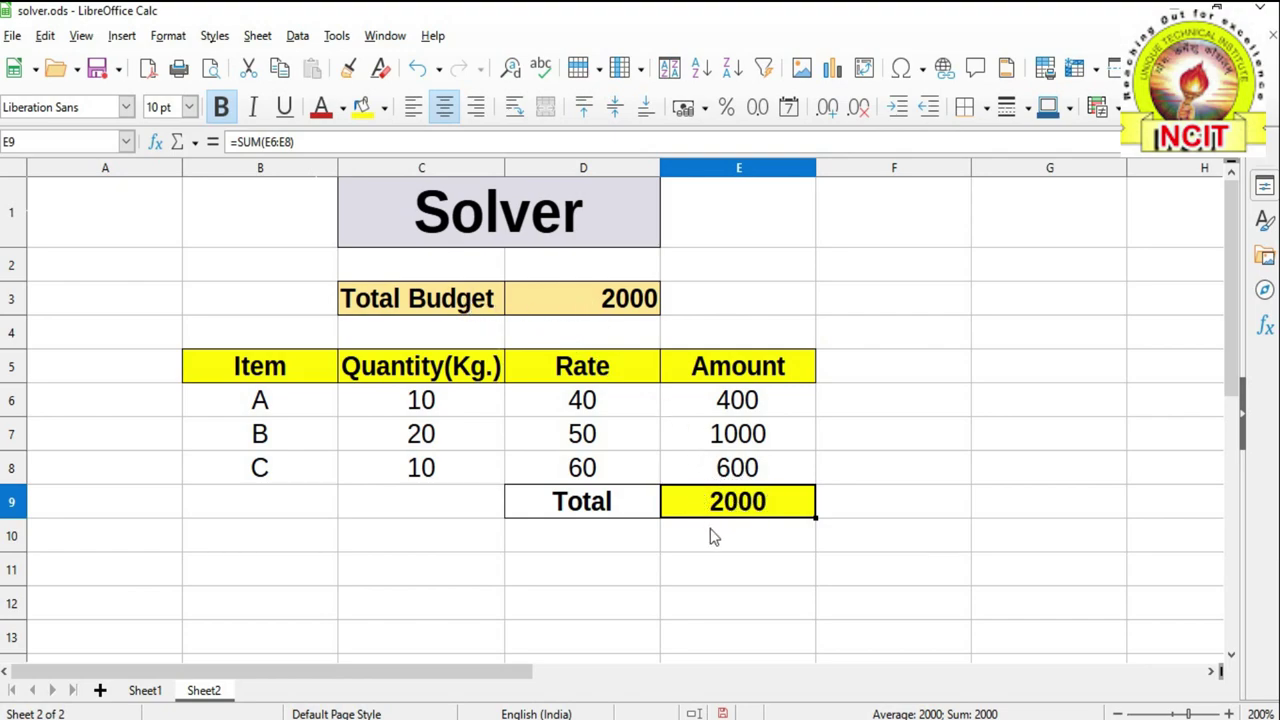
left_click(336, 35)
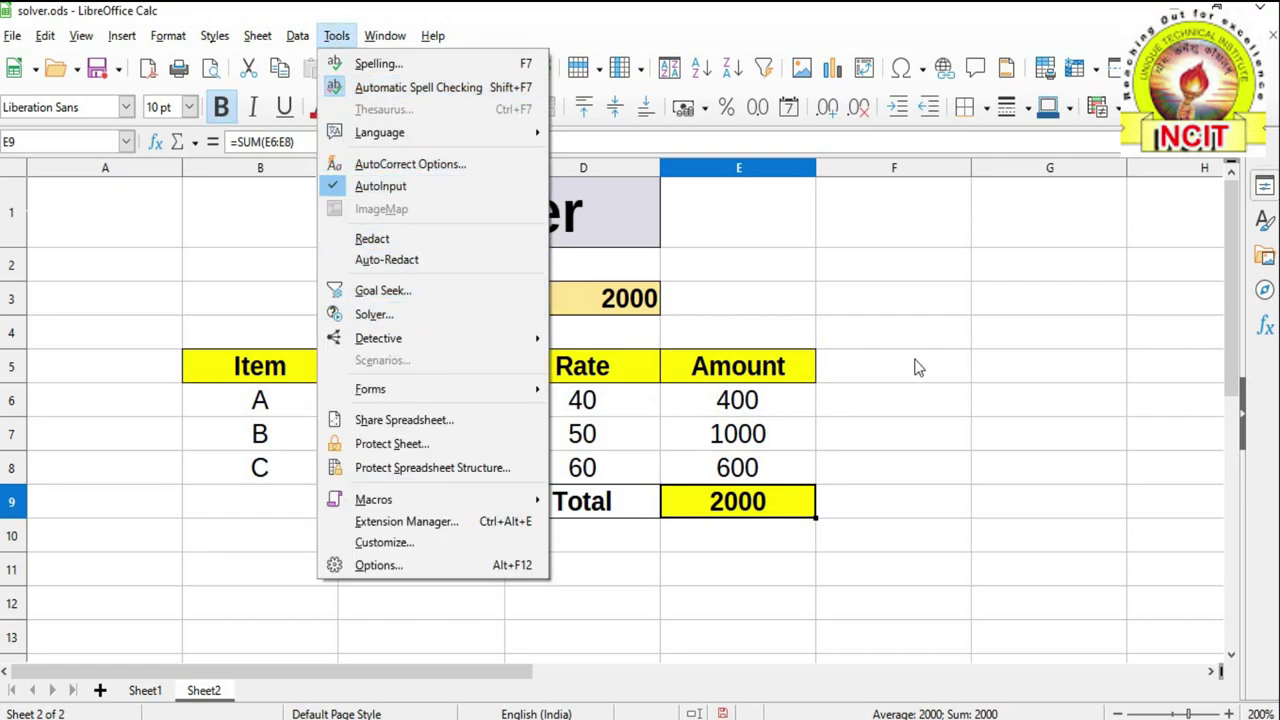
left_click(925, 382)
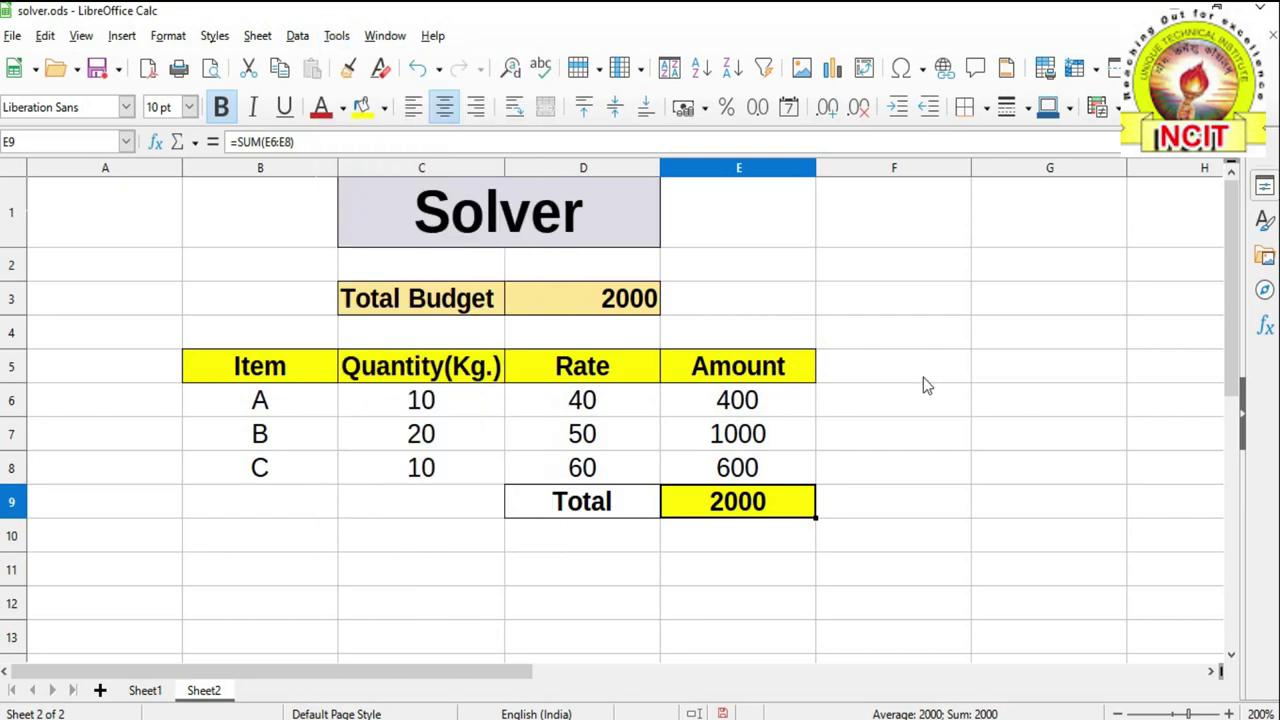